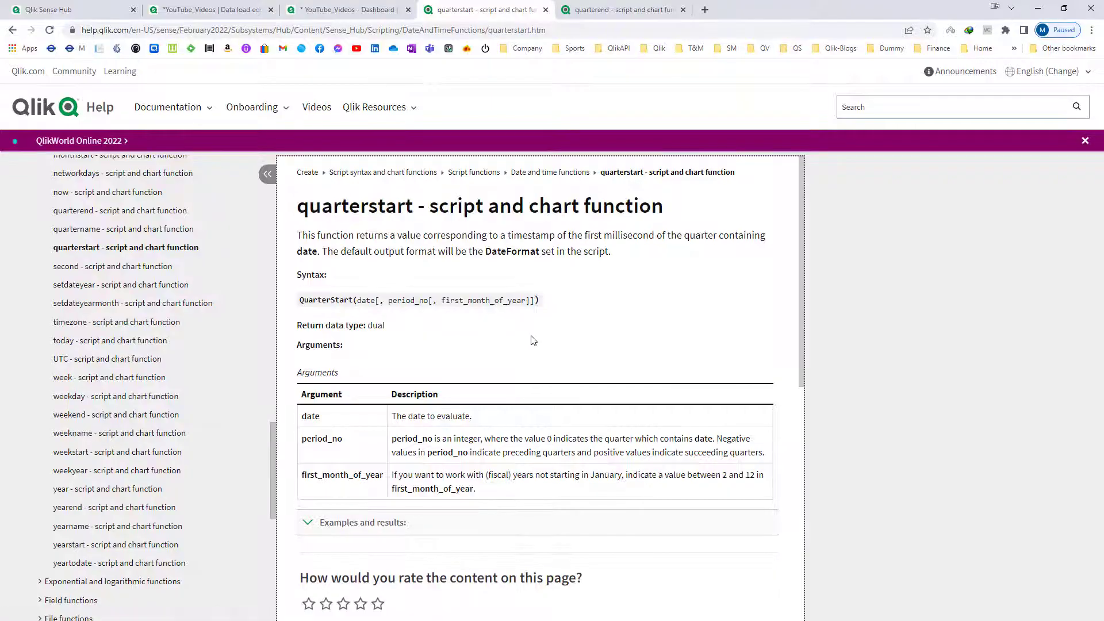
Step: Copy the quarterstart syntax line and highlight its date, period_no and first_month_of_year arguments
left_click(549, 298)
double_click(361, 303)
double_click(404, 300)
double_click(455, 301)
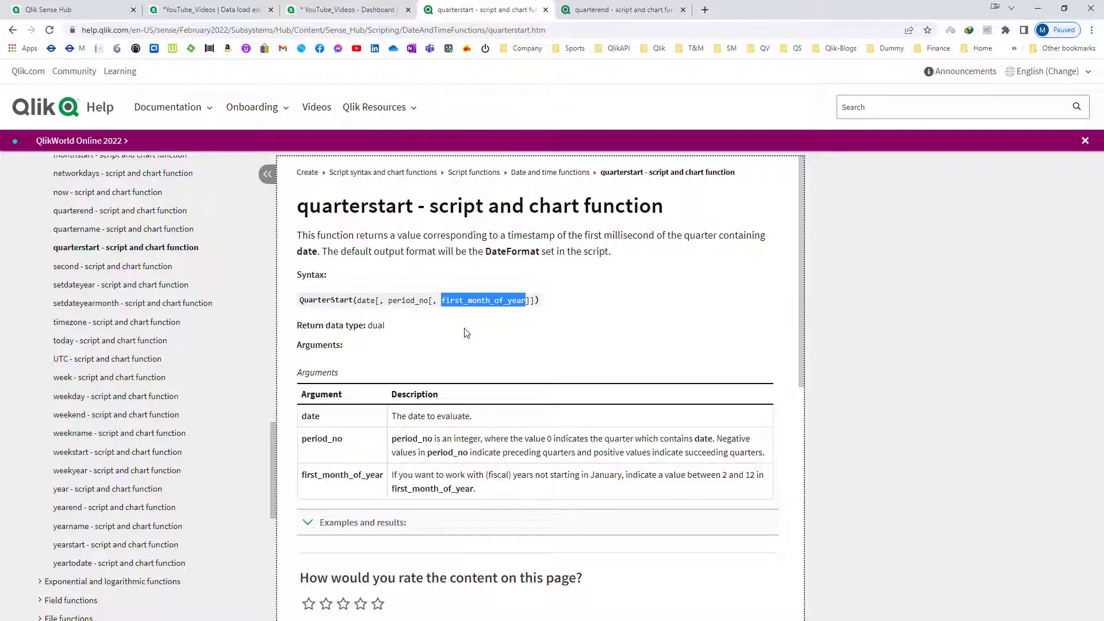
left_click(466, 338)
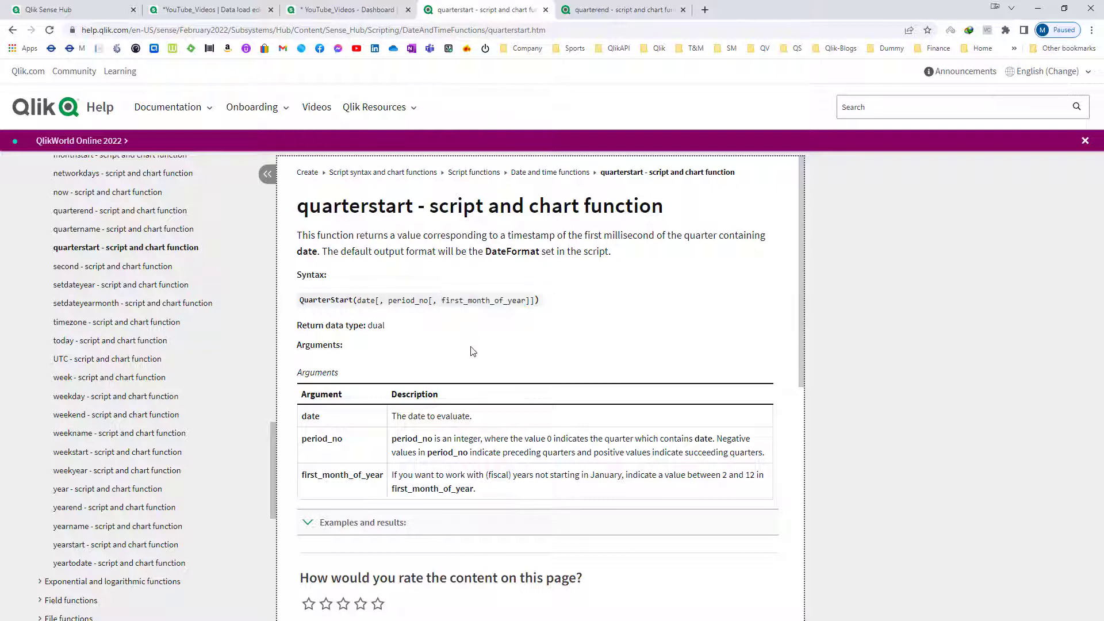
double_click(409, 300)
left_click_drag(441, 300, 527, 304)
left_click(516, 328)
Step: Reselect the syntax line, highlight 'timestamp' and 'DateFormat' in the description, then go to quarterend
left_click_drag(298, 300, 551, 299)
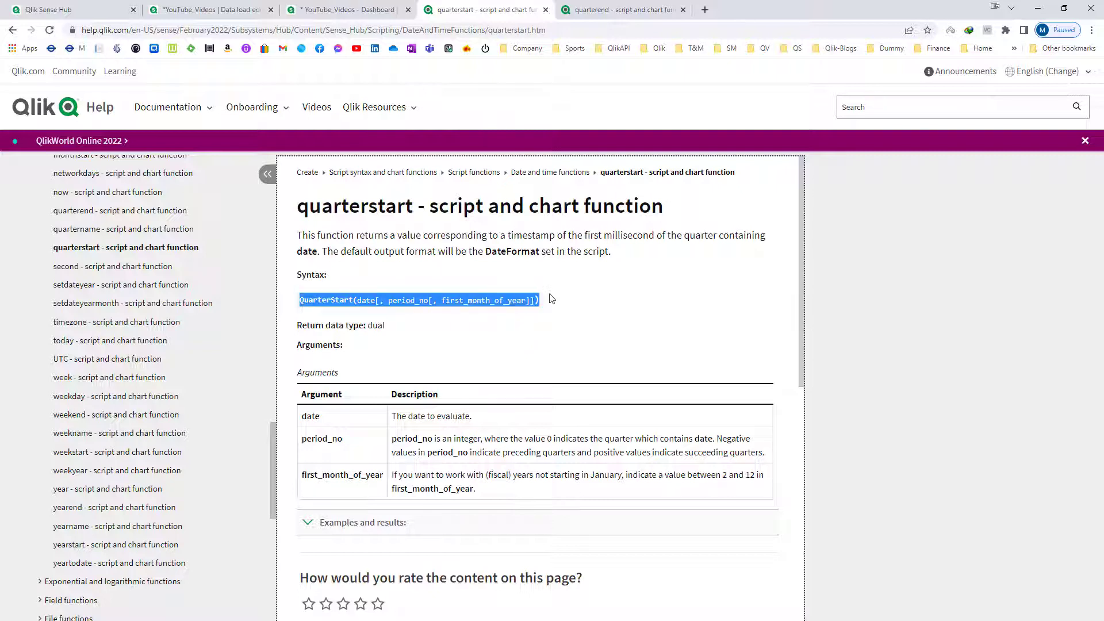
left_click(513, 269)
double_click(517, 240)
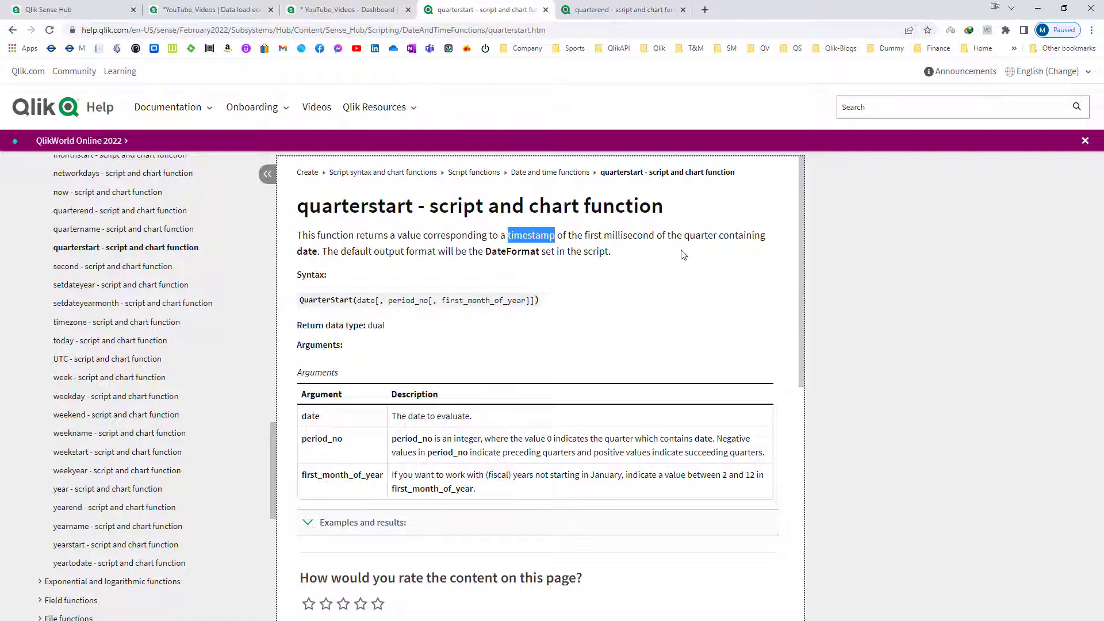
left_click(316, 254)
left_click_drag(486, 253, 540, 254)
left_click(540, 344)
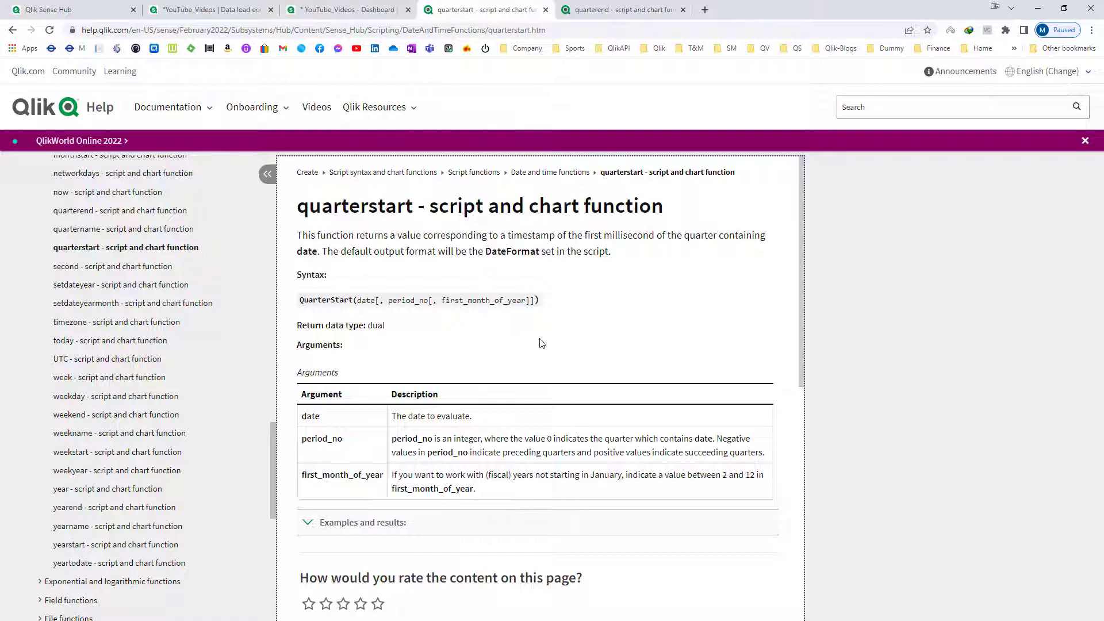
left_click_drag(549, 301, 296, 301)
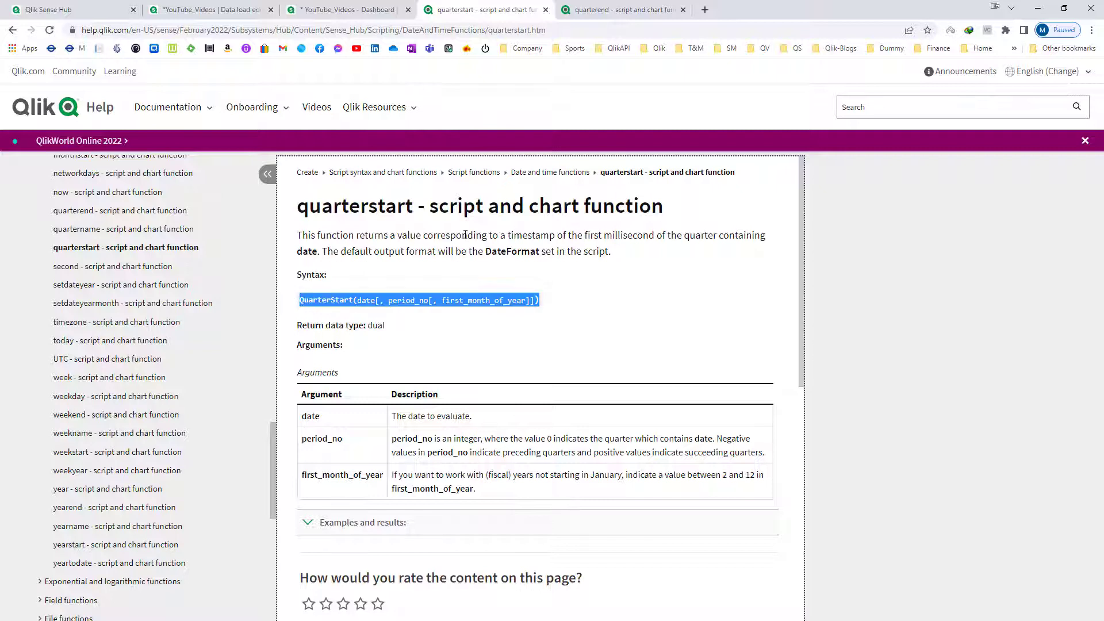
double_click(517, 237)
left_click(530, 309)
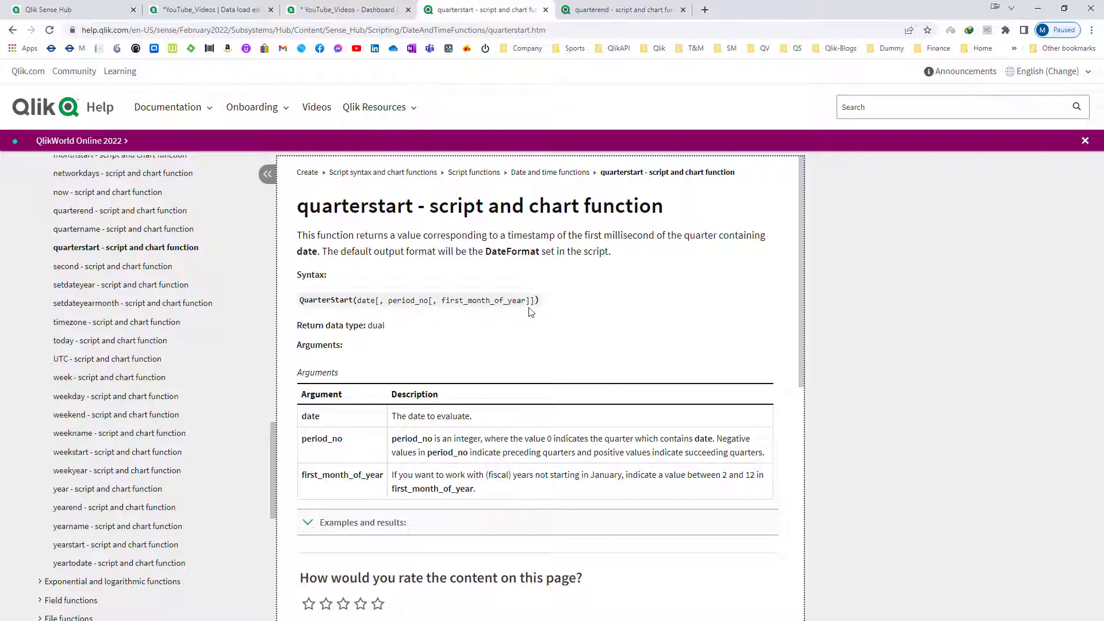
left_click(652, 10)
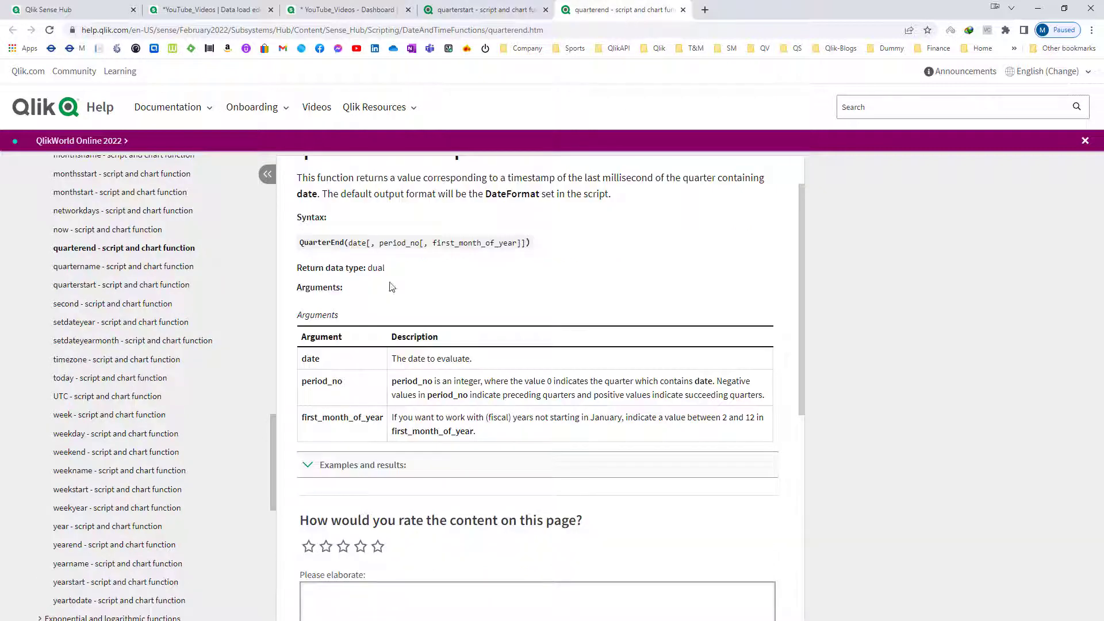
Step: Highlight the QuarterEnd syntax line and the word 'DateFormat', then return to the Dashboard editor
scroll(349, 307, "up", 1)
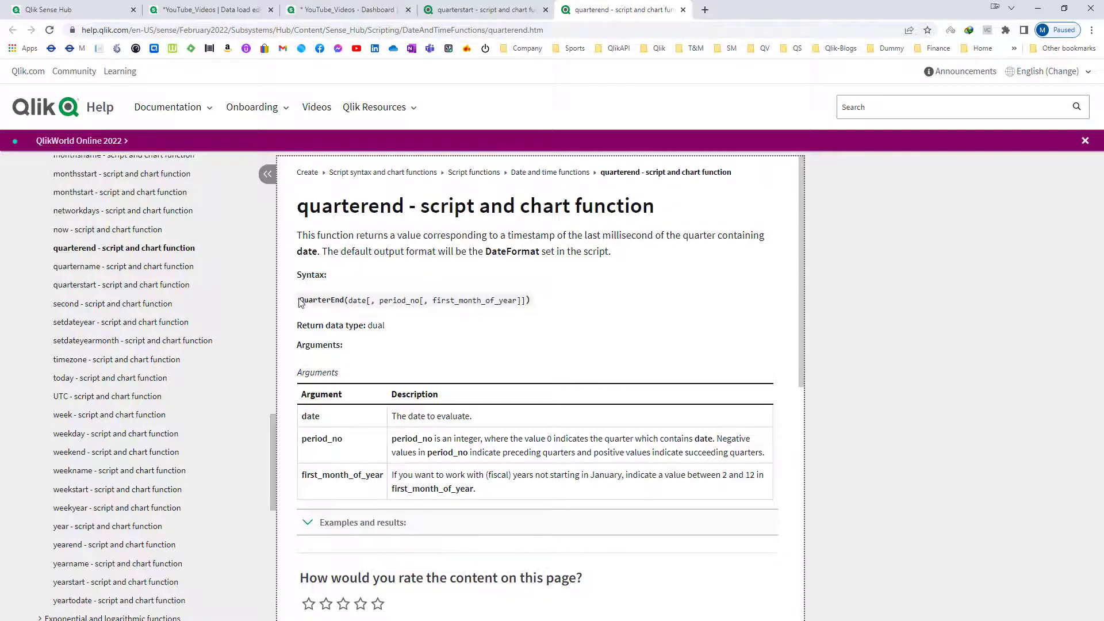
left_click_drag(300, 299, 530, 311)
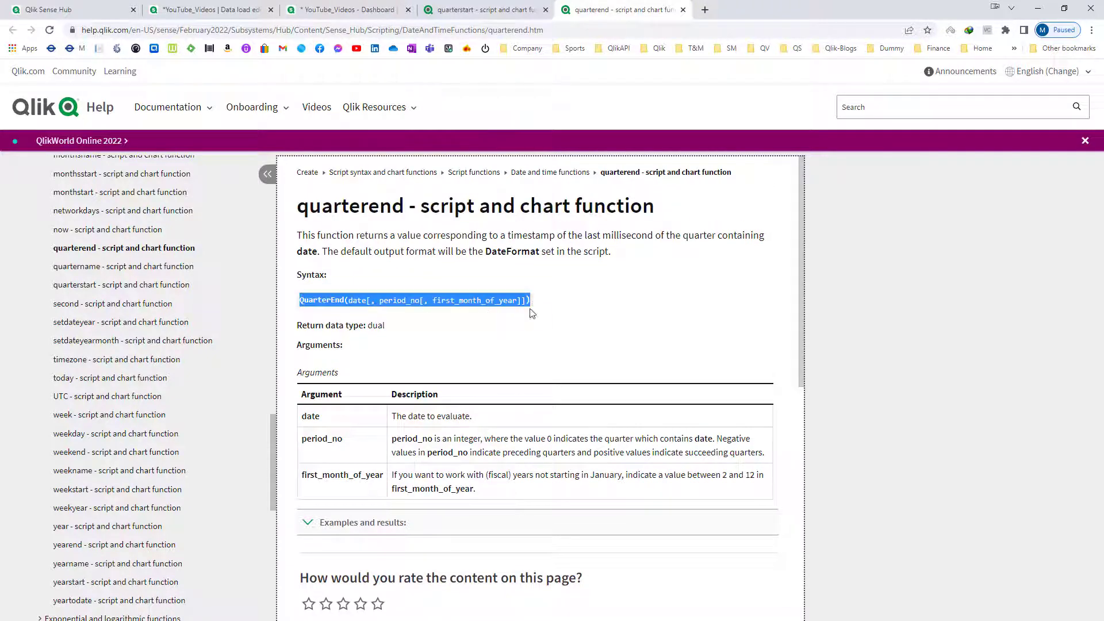
left_click(469, 317)
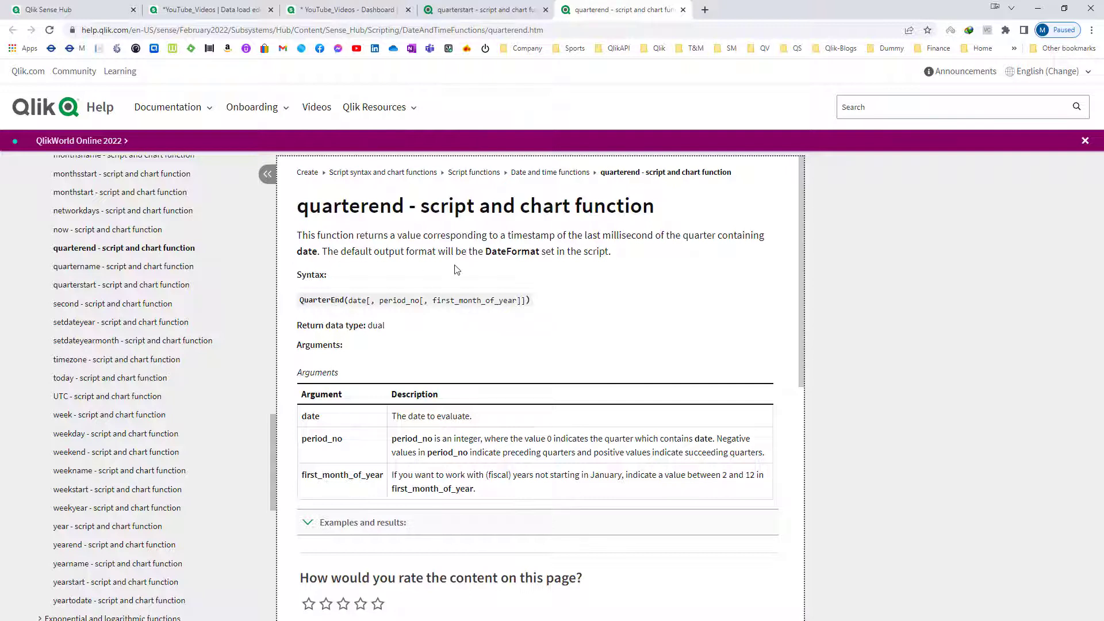
left_click_drag(485, 252, 539, 254)
left_click(551, 312)
key("ctrl+3")
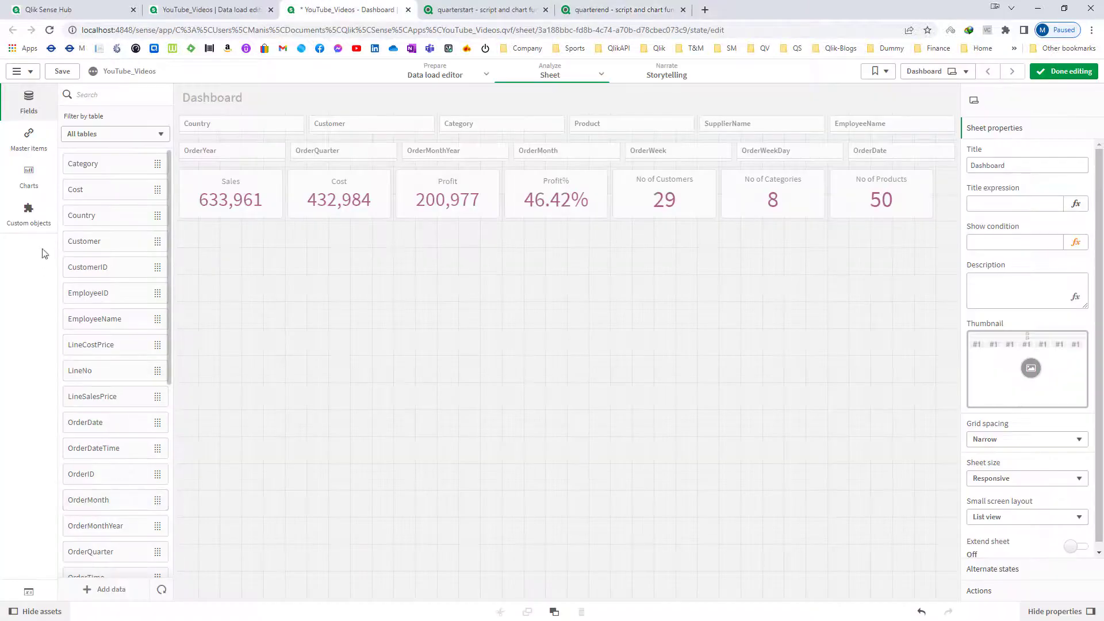
Step: Add a small KPI tile below the existing tiles with the measure =Today()
left_click(29, 176)
left_click_drag(94, 388, 270, 279)
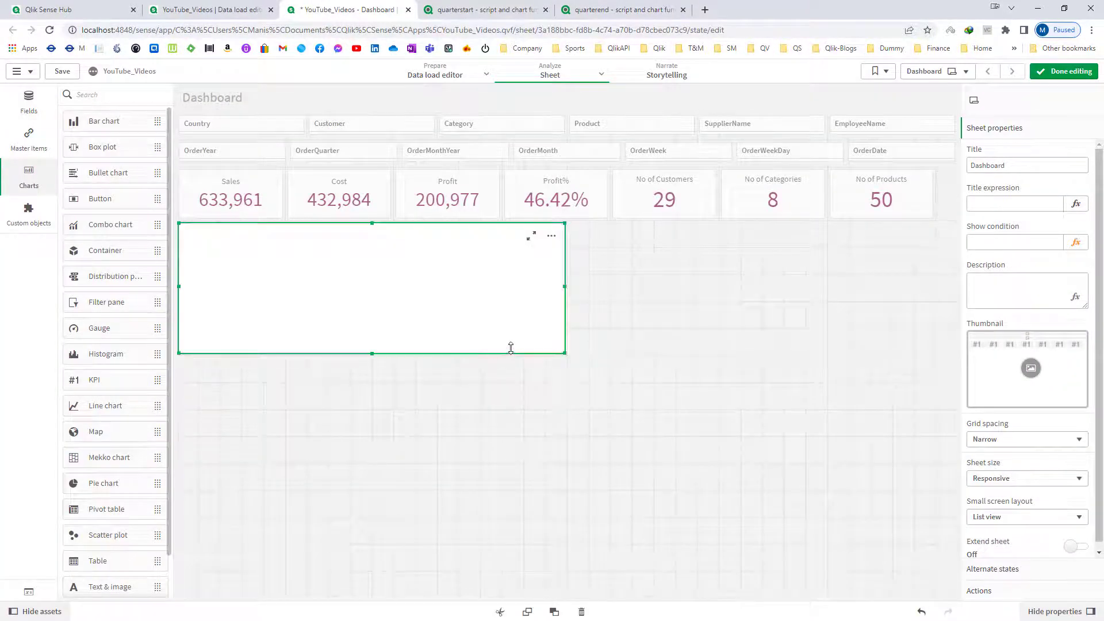
left_click_drag(562, 356, 370, 308)
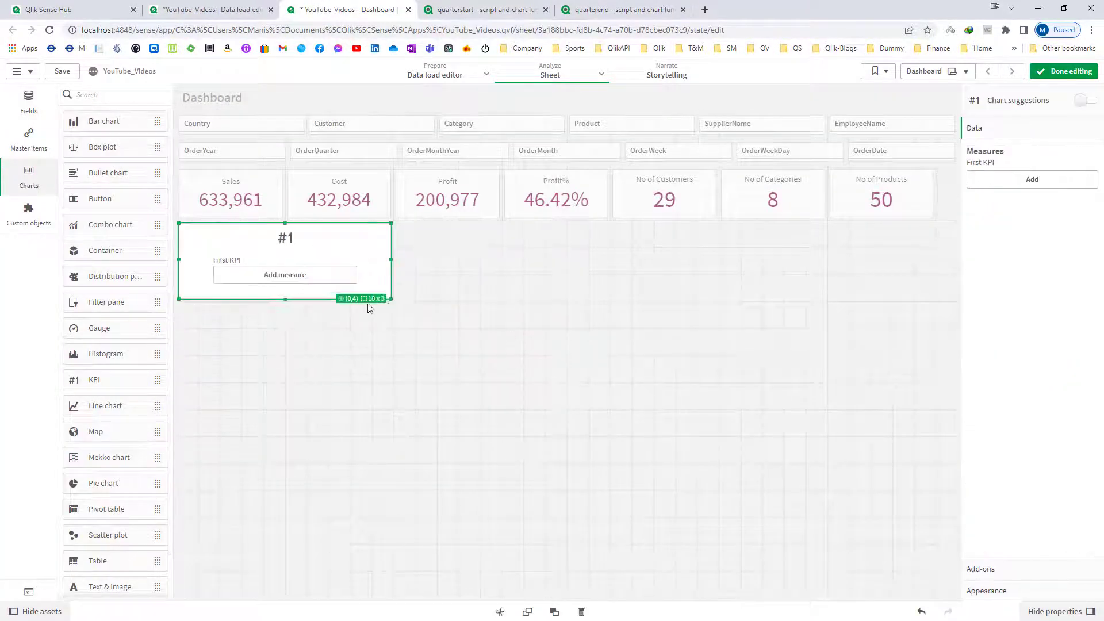
left_click(276, 269)
type("=T")
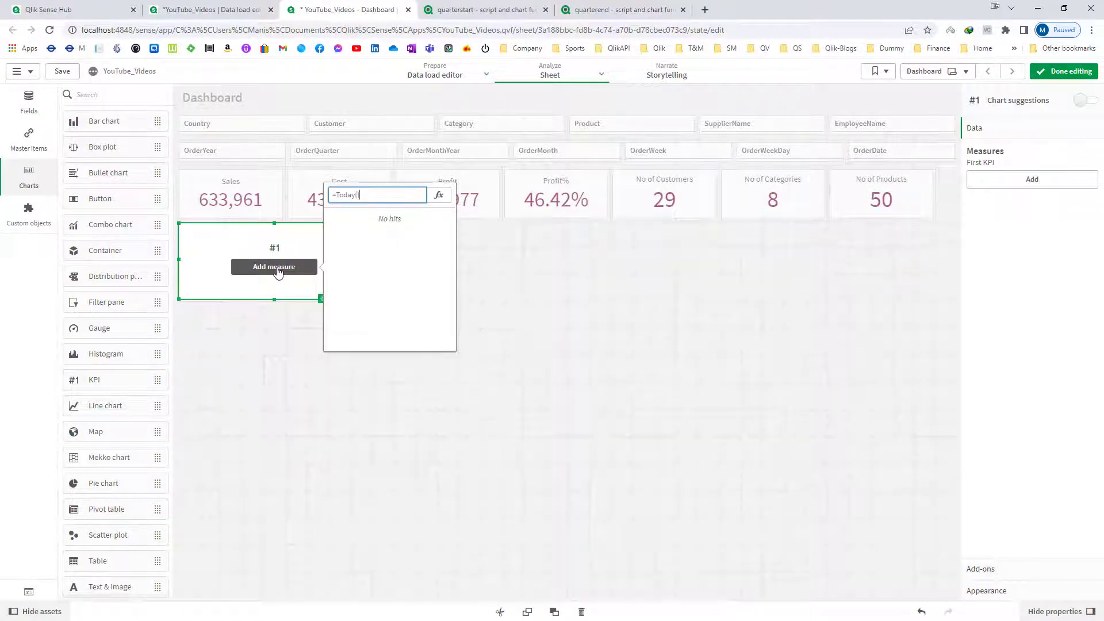
type("oday()")
key("Return")
Step: Paste a copy of the Today KPI below it and change it to =QuarterStart(Today()), showing 01/01/2022
right_click(299, 277)
left_click(292, 314)
left_click(291, 315)
right_click(285, 315)
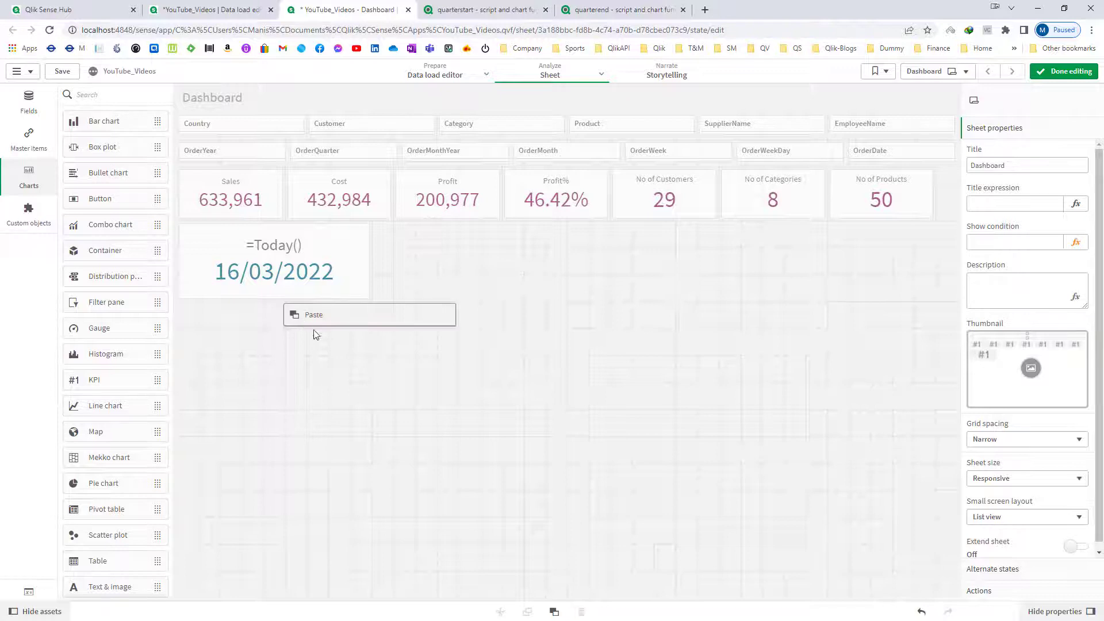
left_click(312, 326)
left_click_drag(275, 351, 276, 372)
left_click(1026, 180)
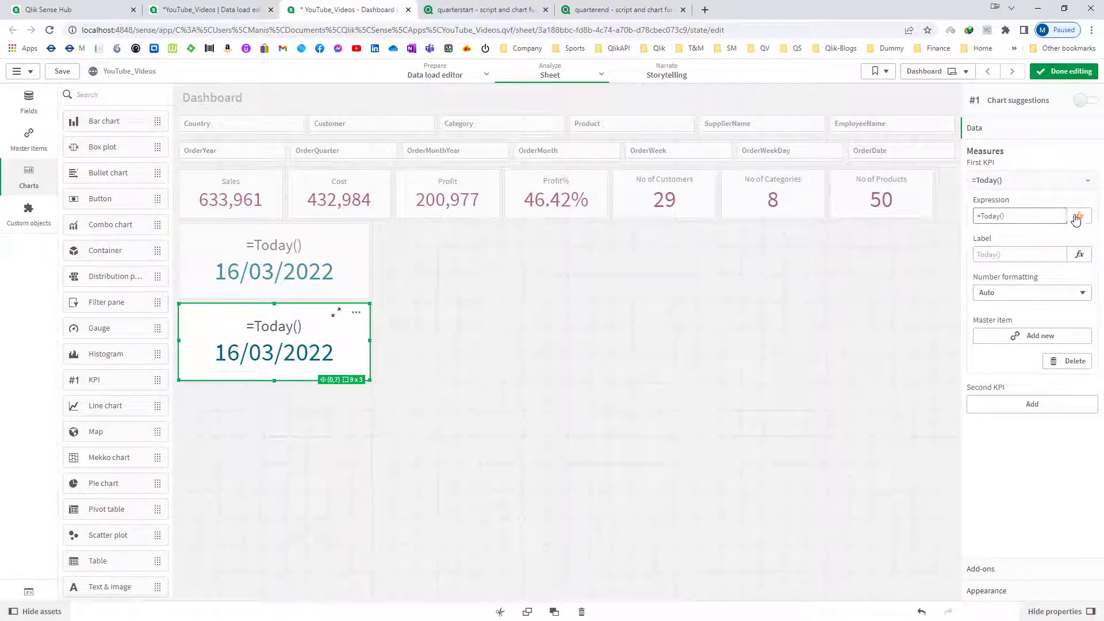
left_click(1076, 217)
type("Quart")
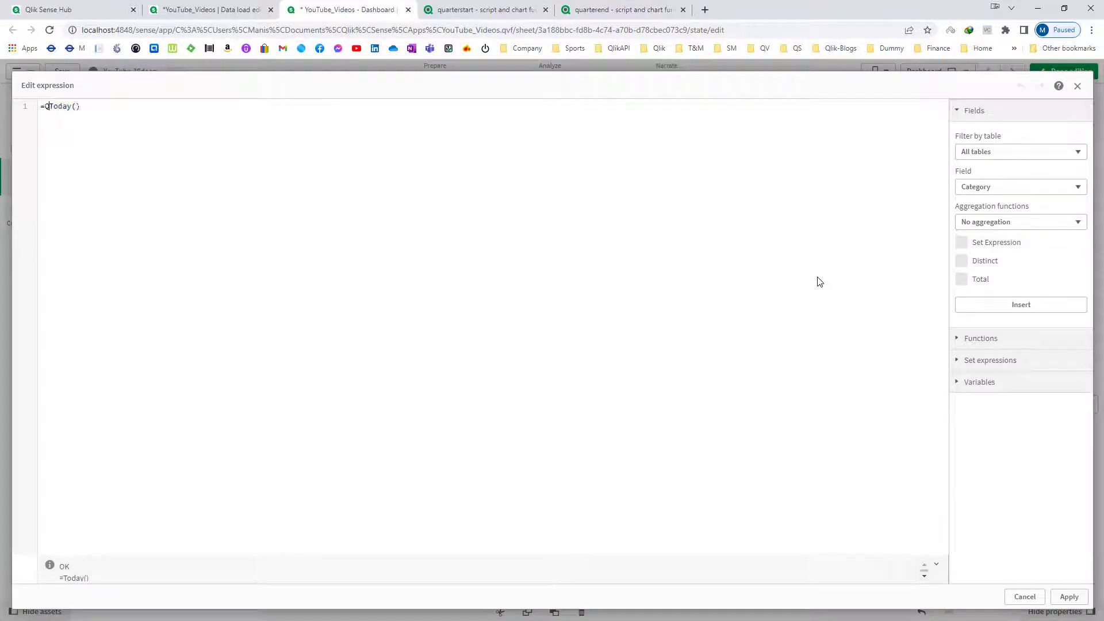
type("erSta")
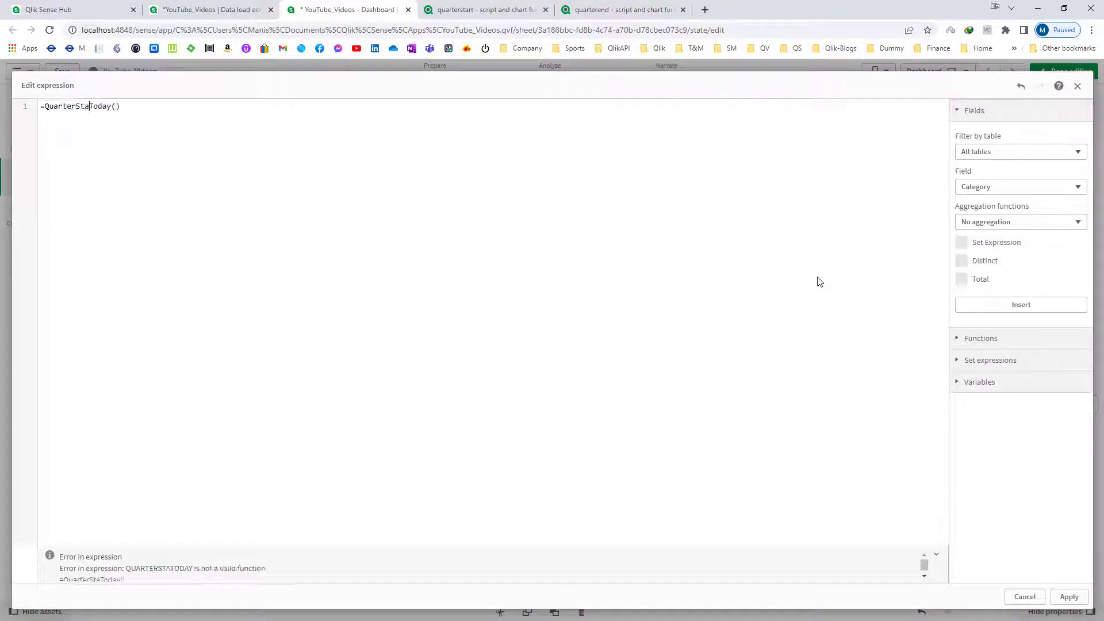
type("rt(")
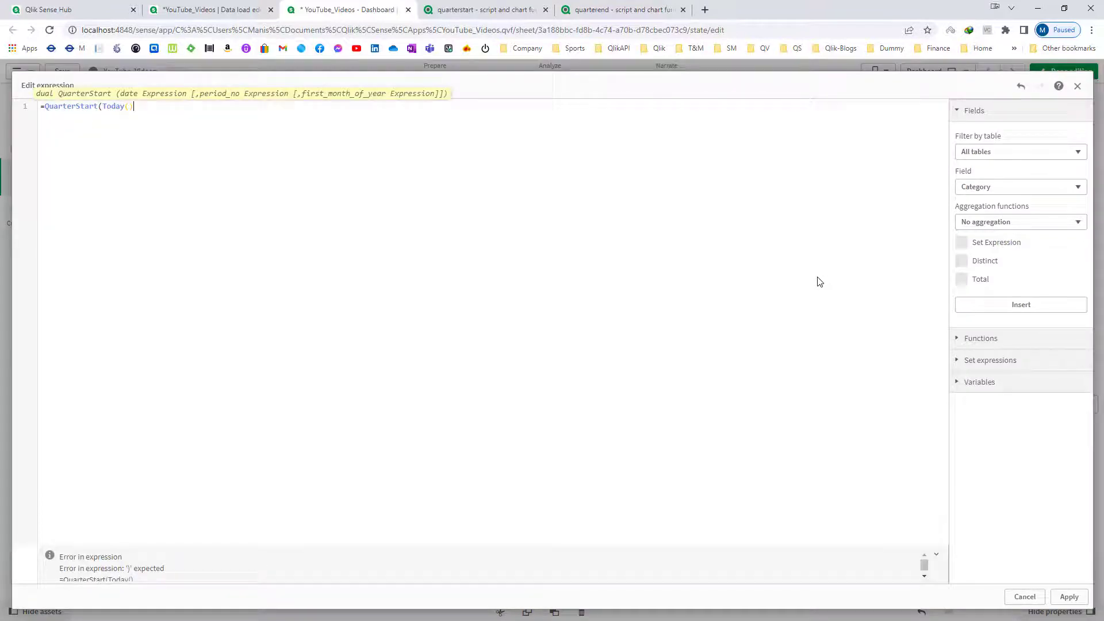
type(")")
left_click(1068, 596)
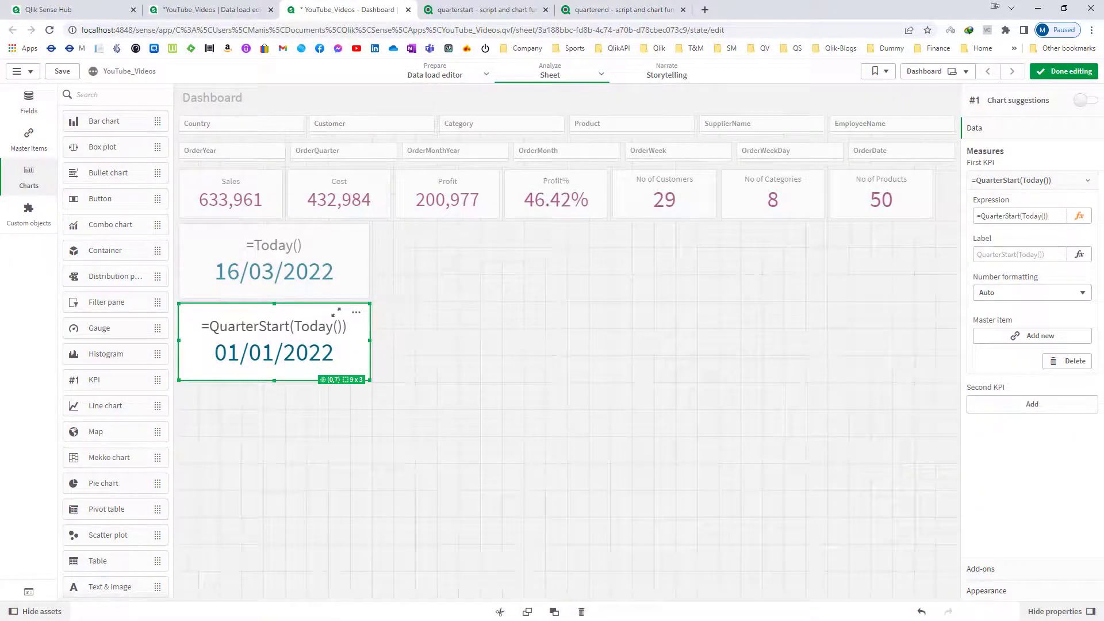
key("alt+Tab")
Step: Mark 16 March, today's date, on the 2022 calendar
double_click(714, 341)
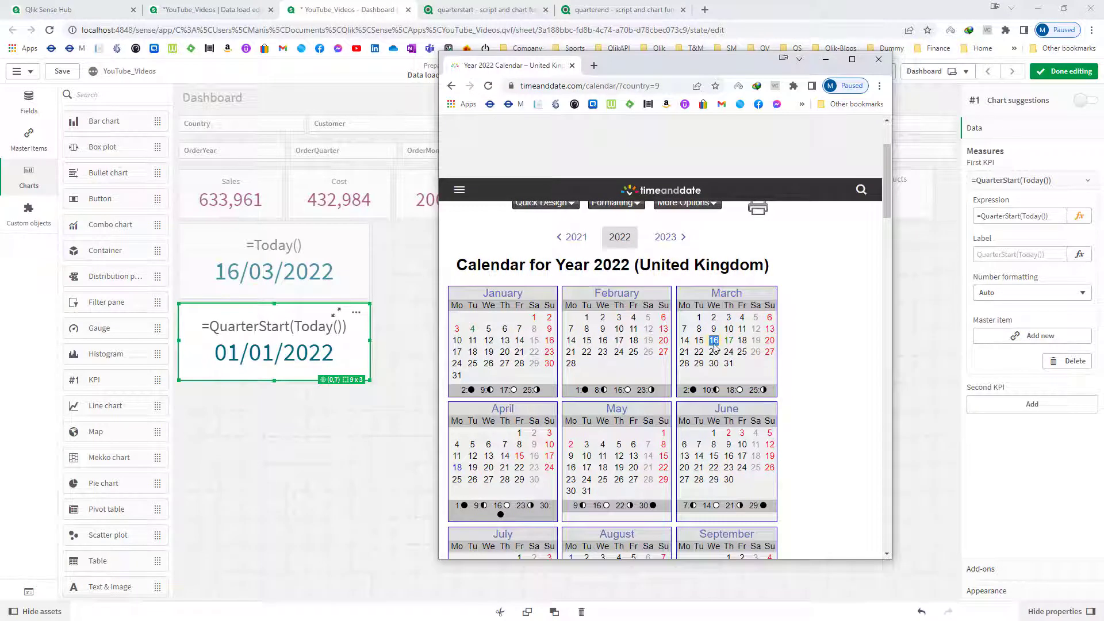
mouse_move(713, 339)
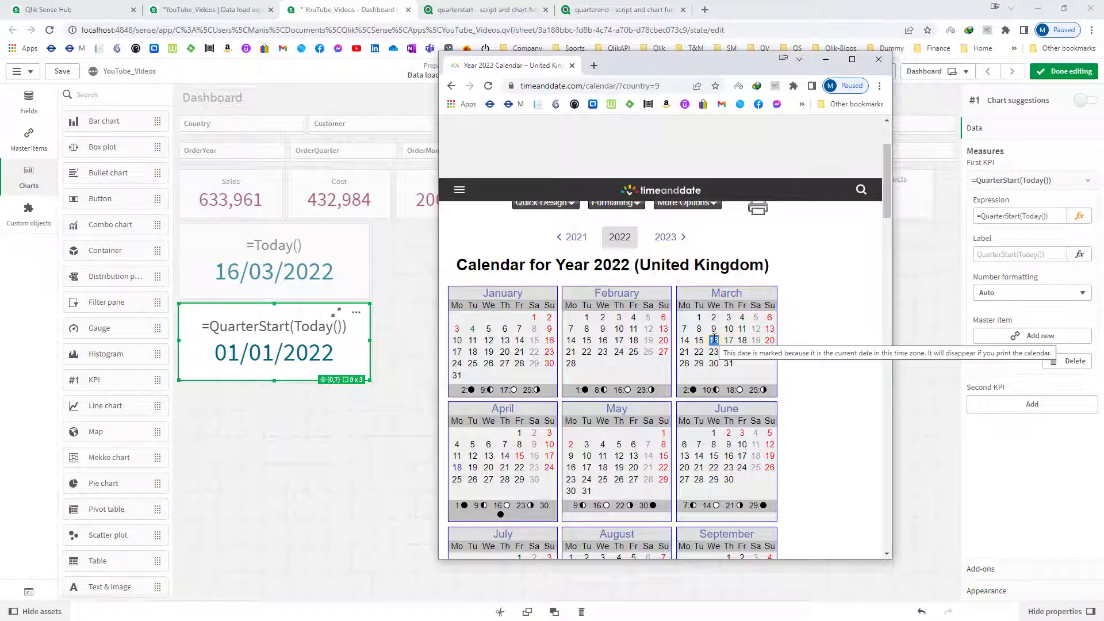
left_click(534, 316)
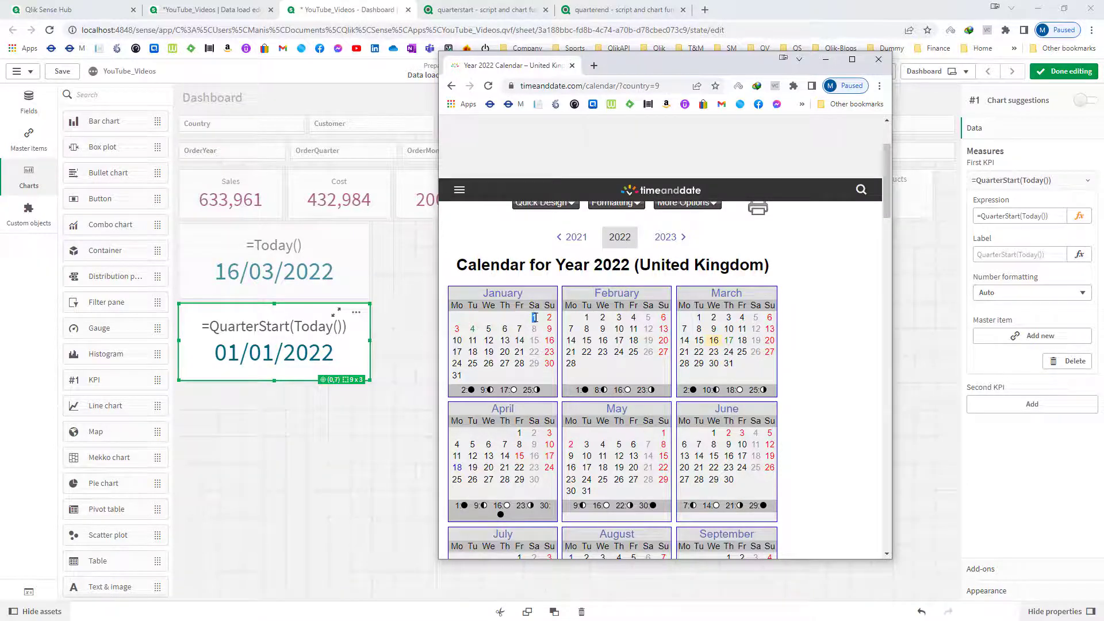
left_click(314, 343)
Step: Paste a copy of the QuarterStart KPI below it as a small tile
right_click(303, 277)
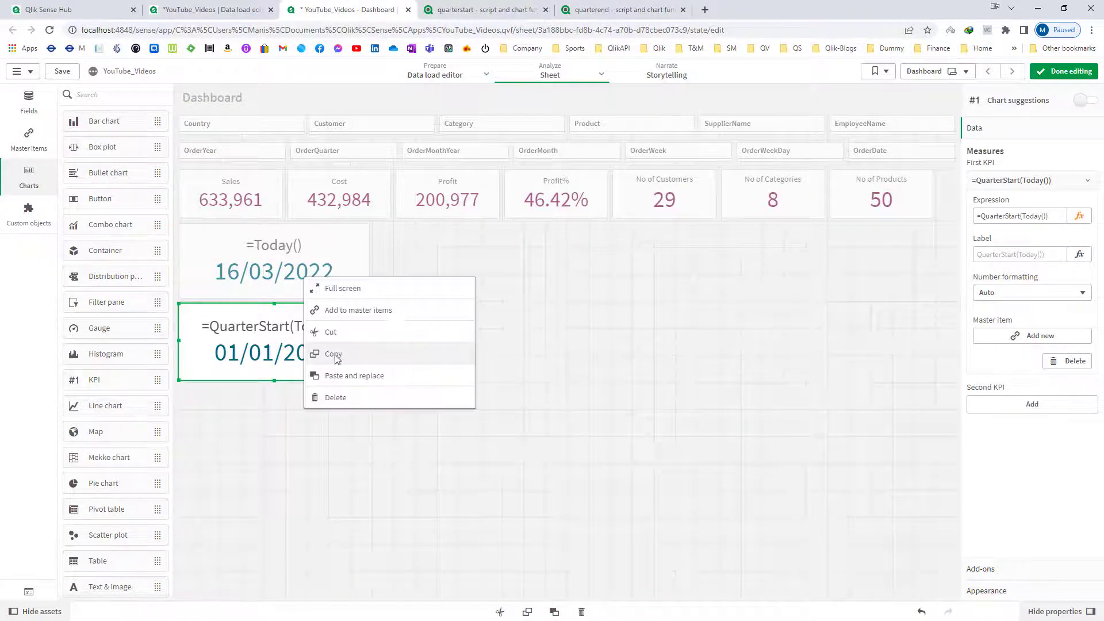
left_click(337, 355)
left_click(265, 406)
key("ctrl+v")
left_click(269, 407)
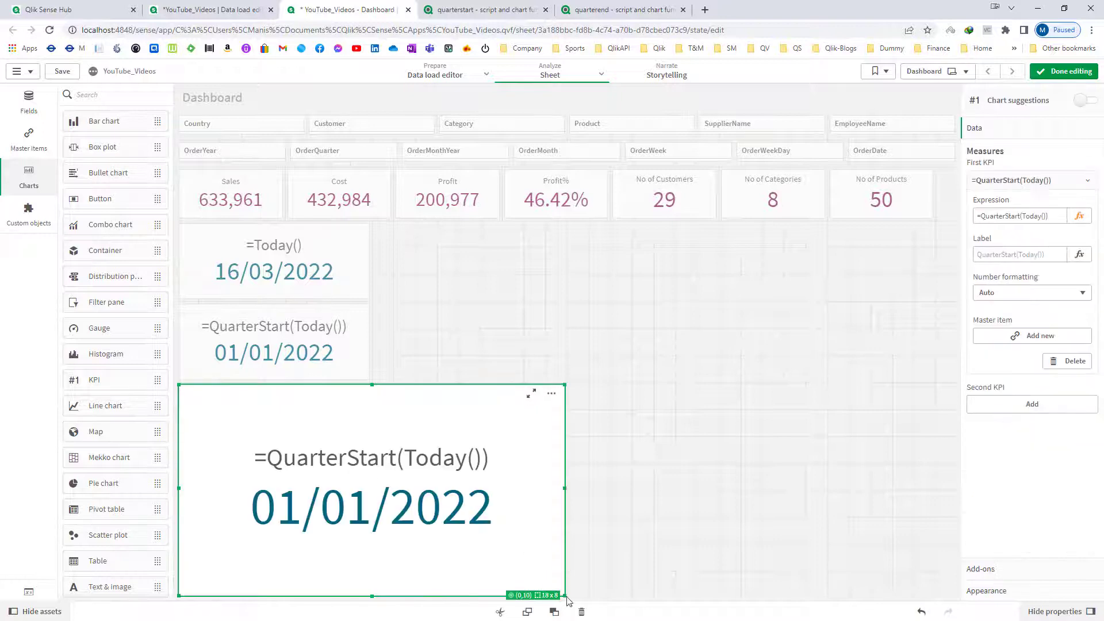
left_click_drag(565, 596, 371, 490)
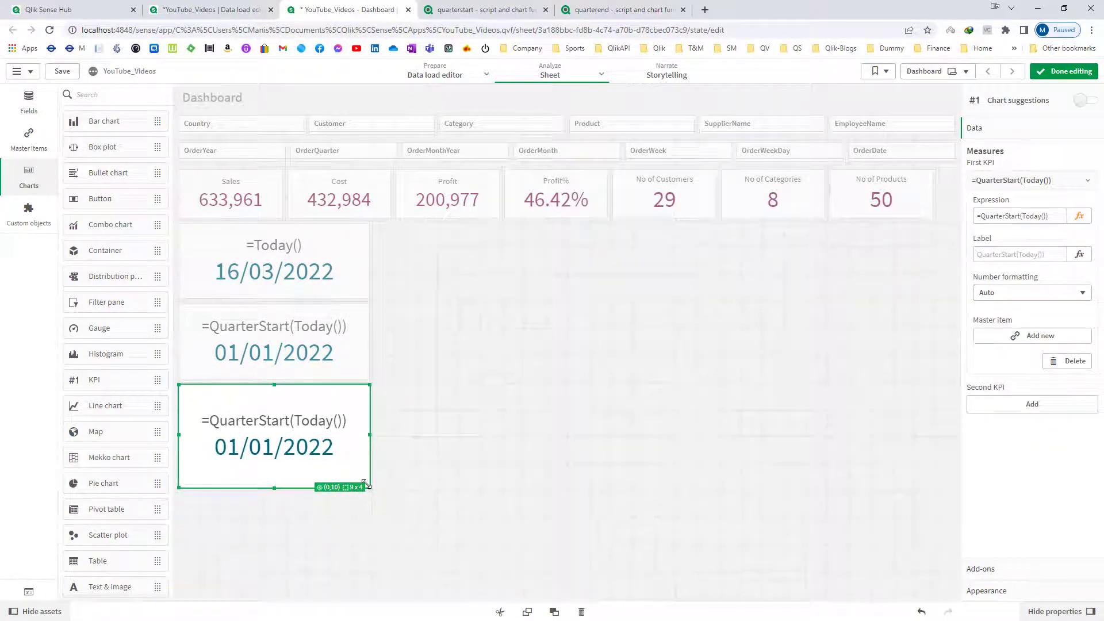
Step: Set the copy to =QuarterStart(Today(),1) and confirm 01/04/2022 as 1 April on the calendar
left_click(1079, 216)
type(",1)")
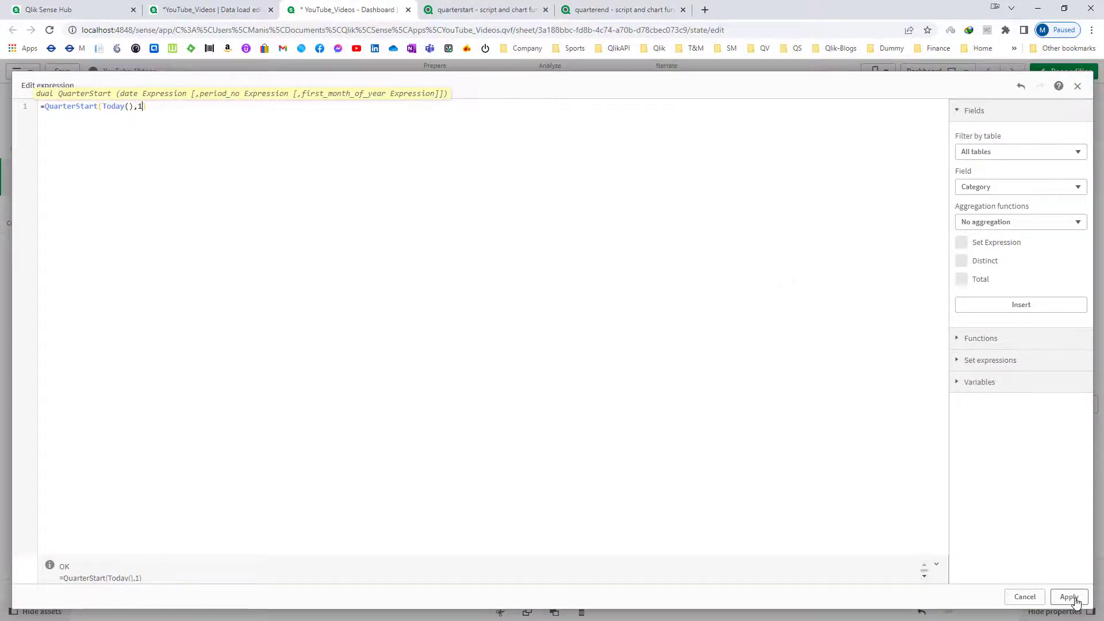
left_click(1068, 597)
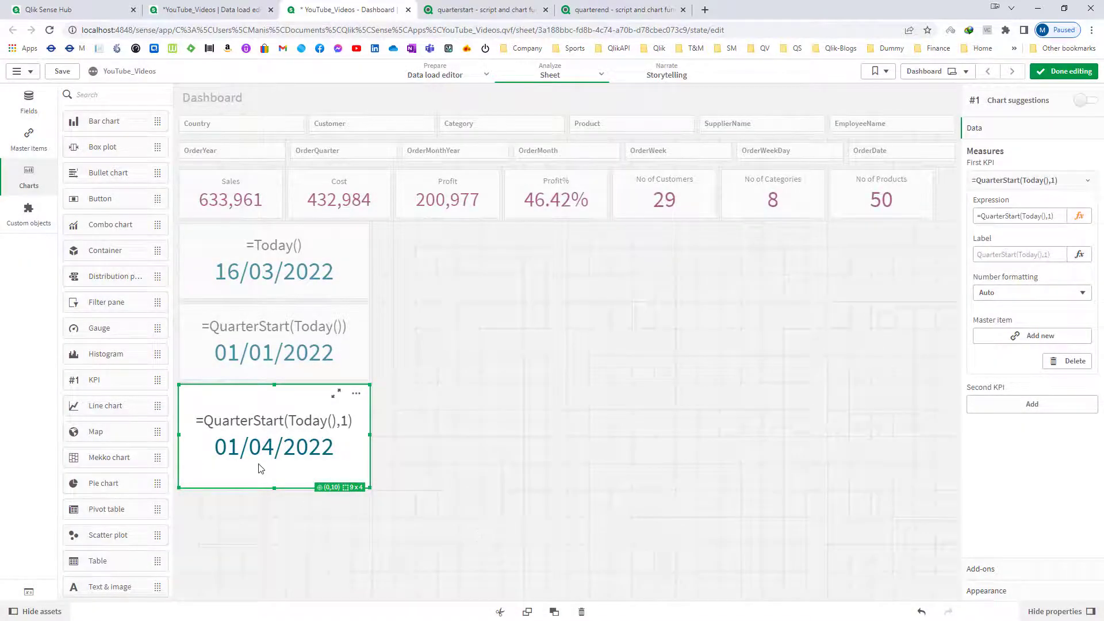
key("alt+Tab")
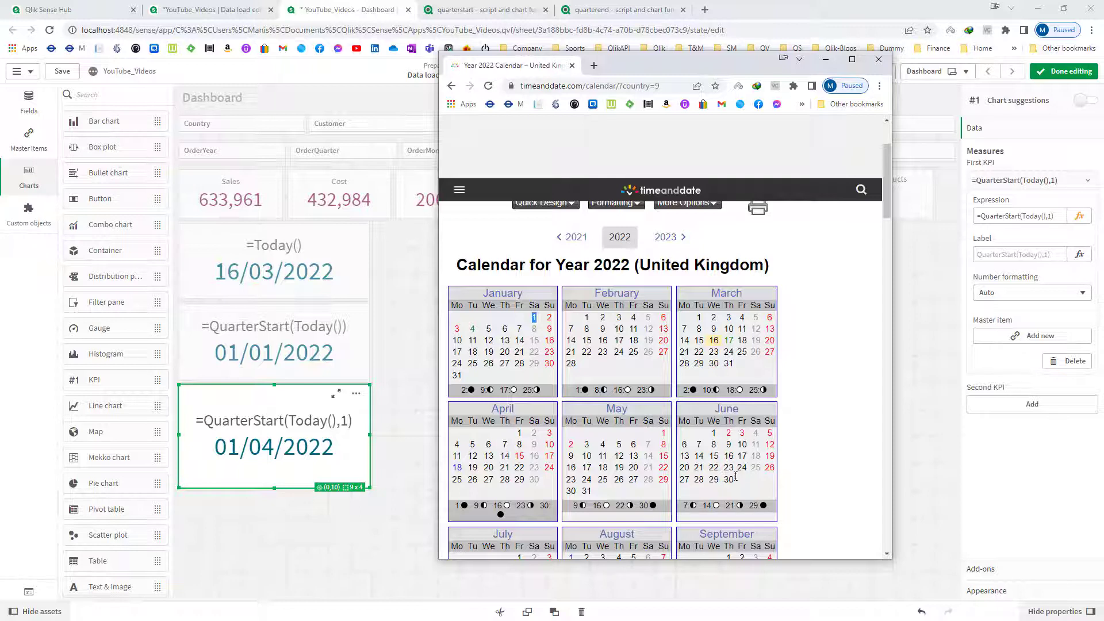
left_click(518, 436)
left_click_drag(518, 435, 522, 437)
Step: Paste another KPI copy below and change it to =QuarterStart(Today(),-1), giving 01/10/2021
right_click(313, 430)
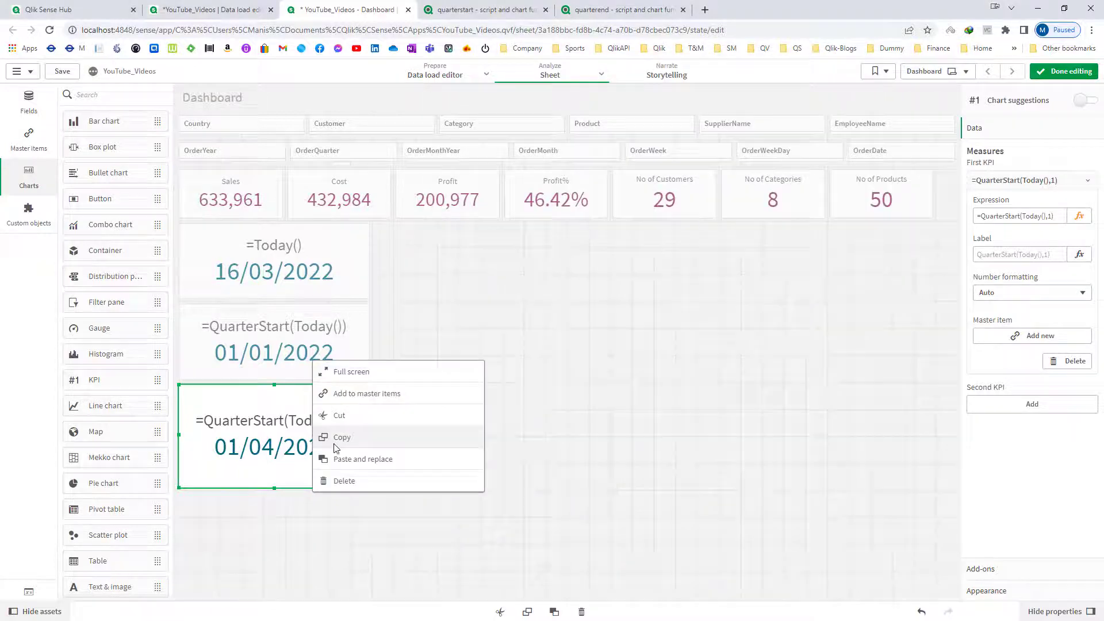
left_click(266, 549)
right_click(266, 549)
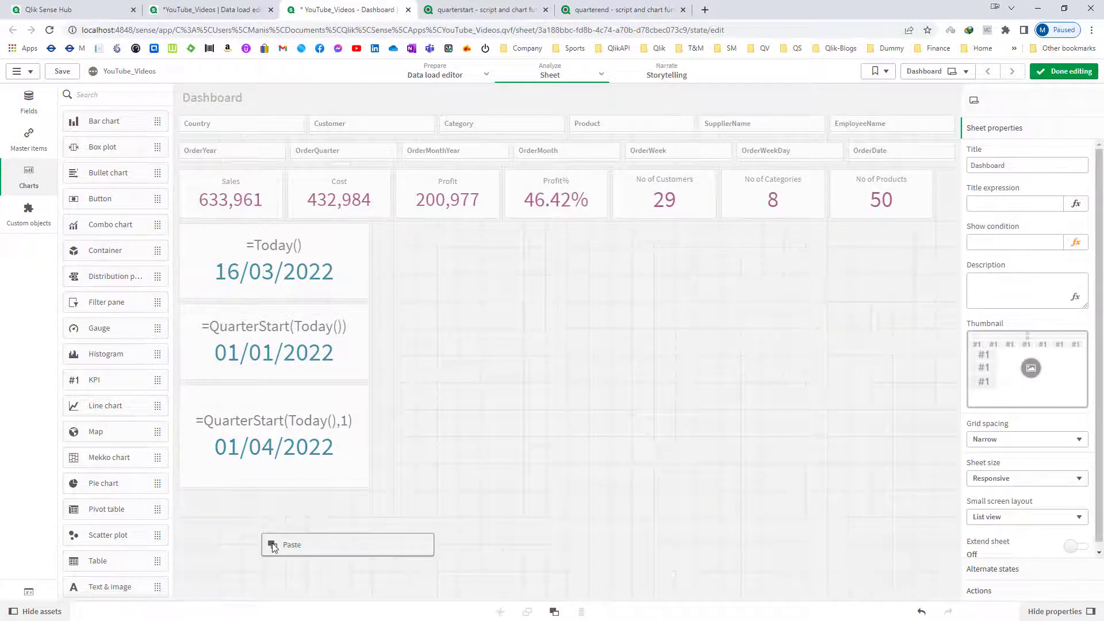
left_click(279, 545)
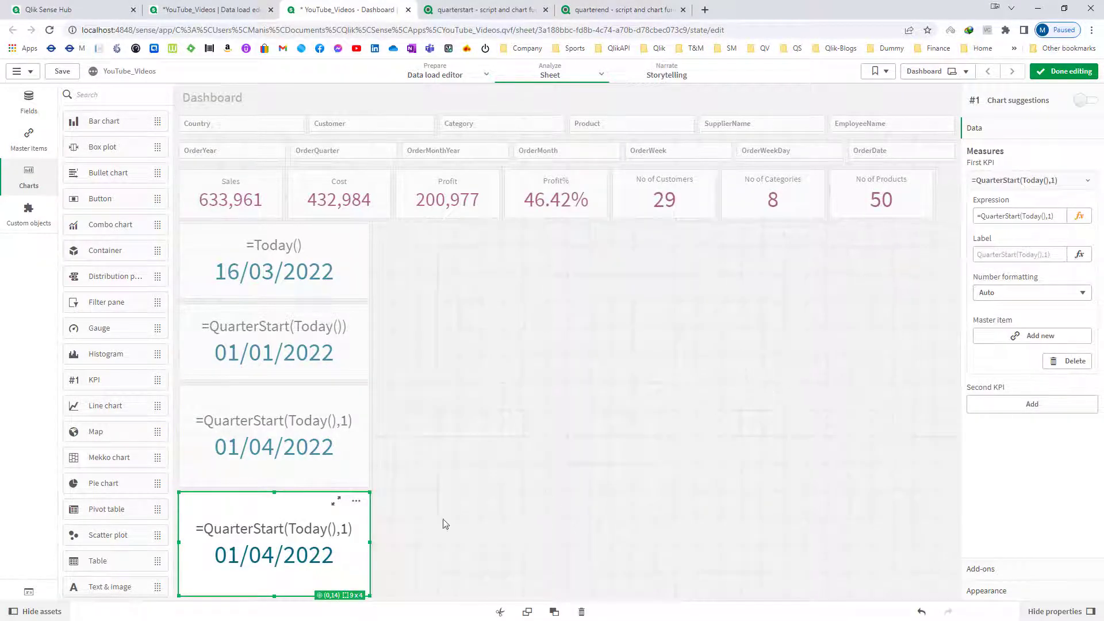
left_click(1079, 215)
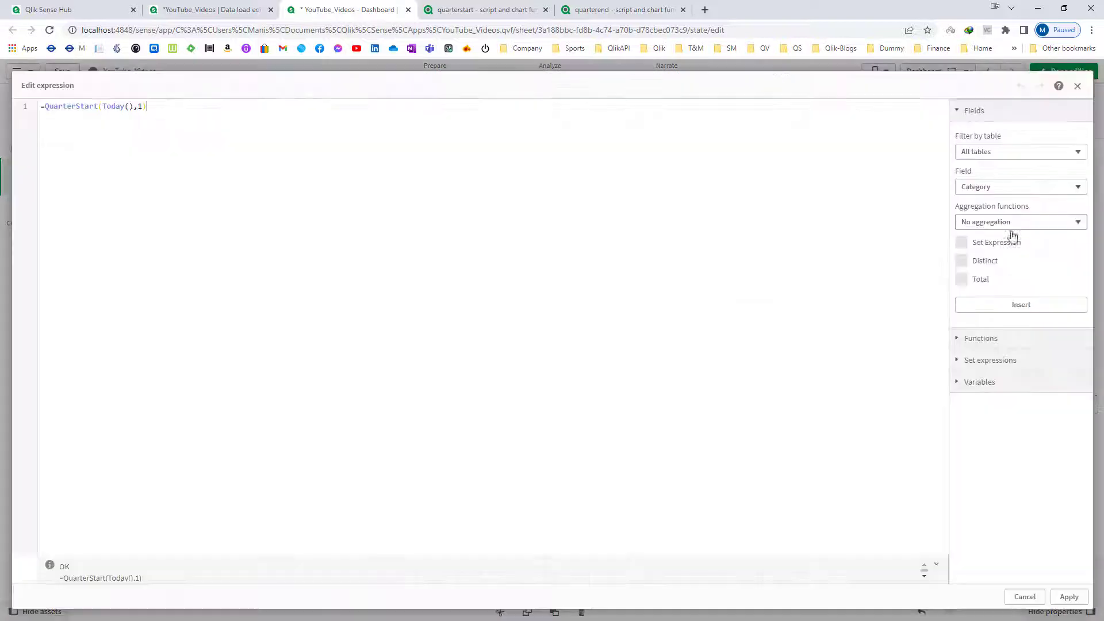
type("-")
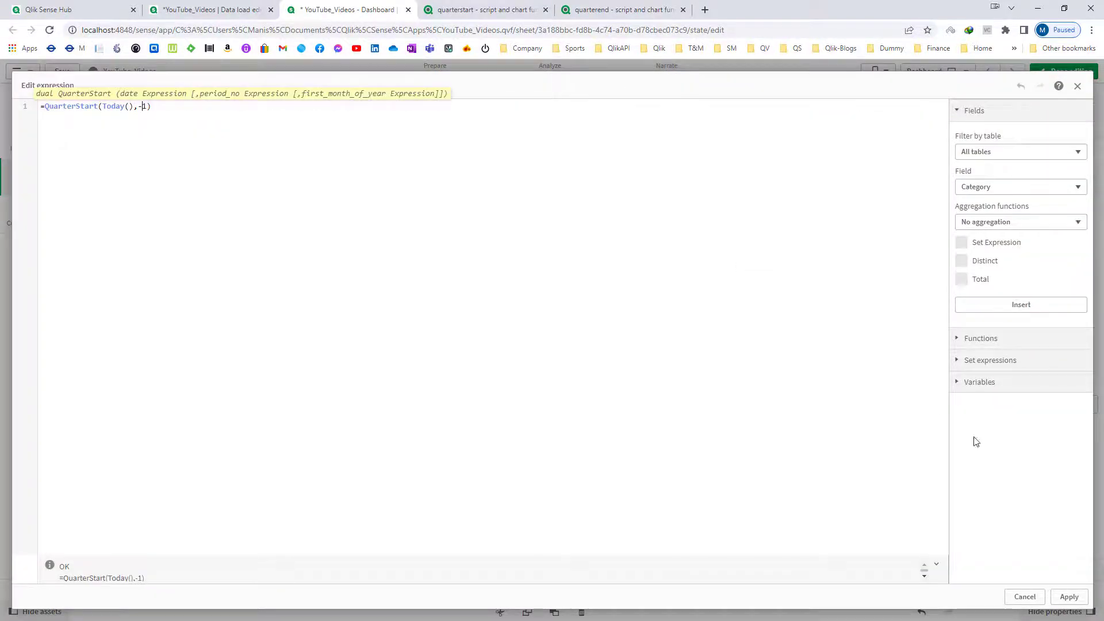
left_click(1069, 596)
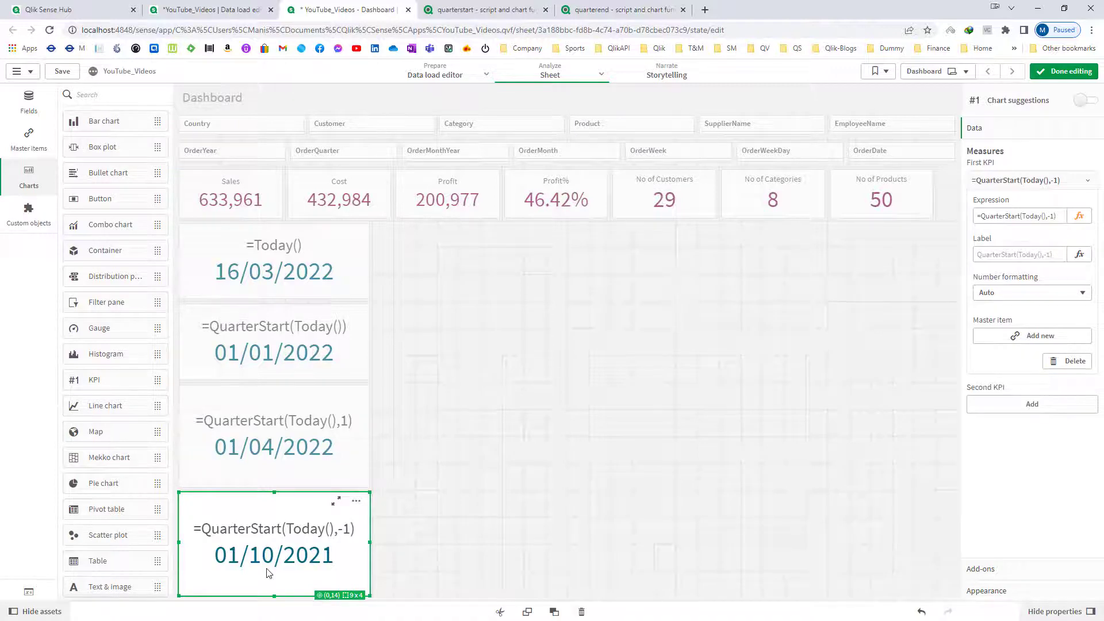
key("alt+Tab")
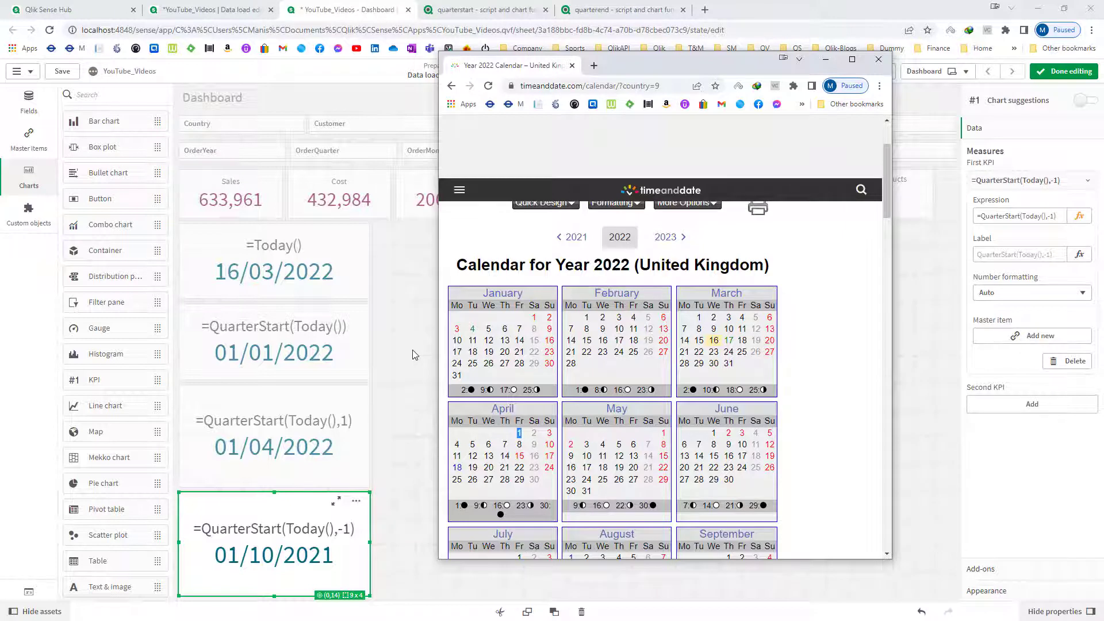
left_click(336, 344)
right_click(331, 345)
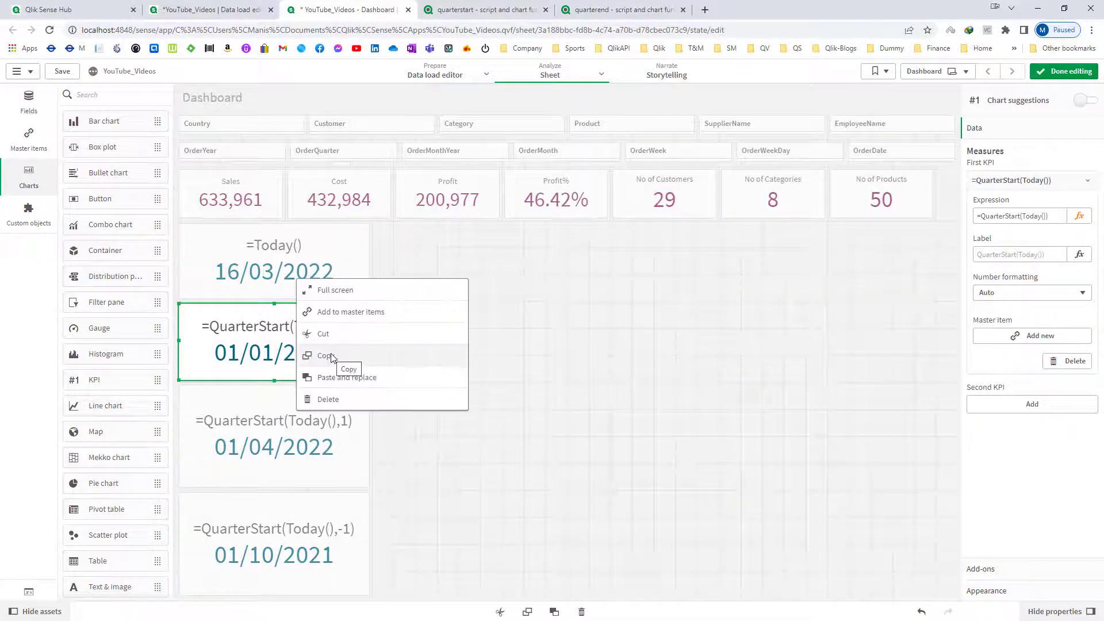
Step: Paste a copy beside the QuarterStart(Today()) tile as =QuarterEnd(Today()), checking 31/03/2022 on the calendar
left_click(324, 356)
left_click(426, 347)
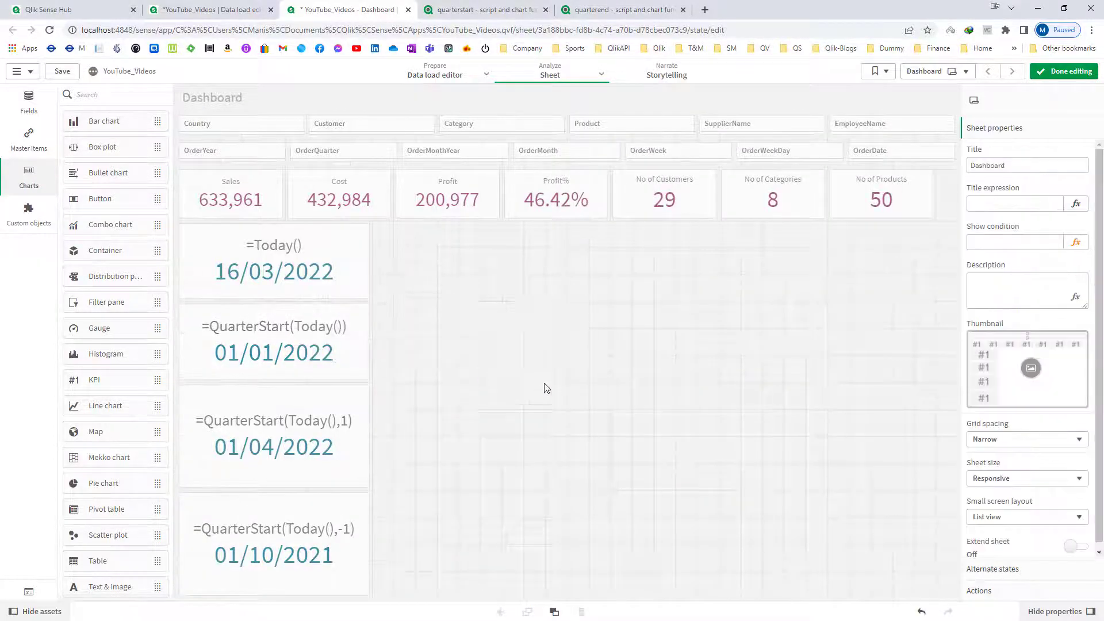
key("ctrl+v")
left_click_drag(469, 223, 469, 384)
double_click(1000, 217)
type("QuarterEnd")
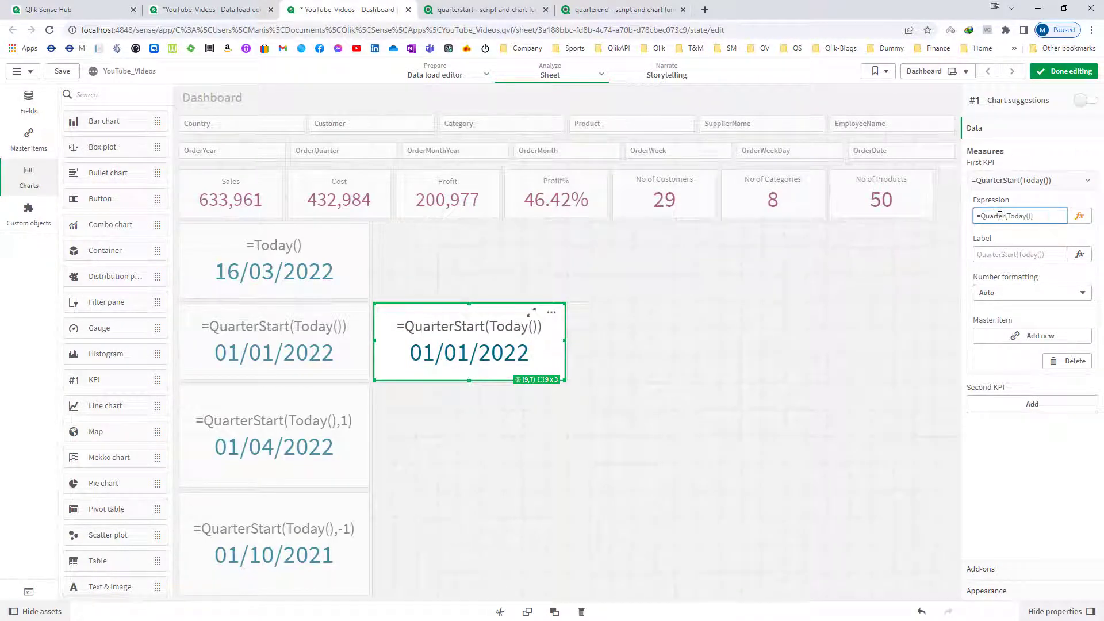
key("Tab")
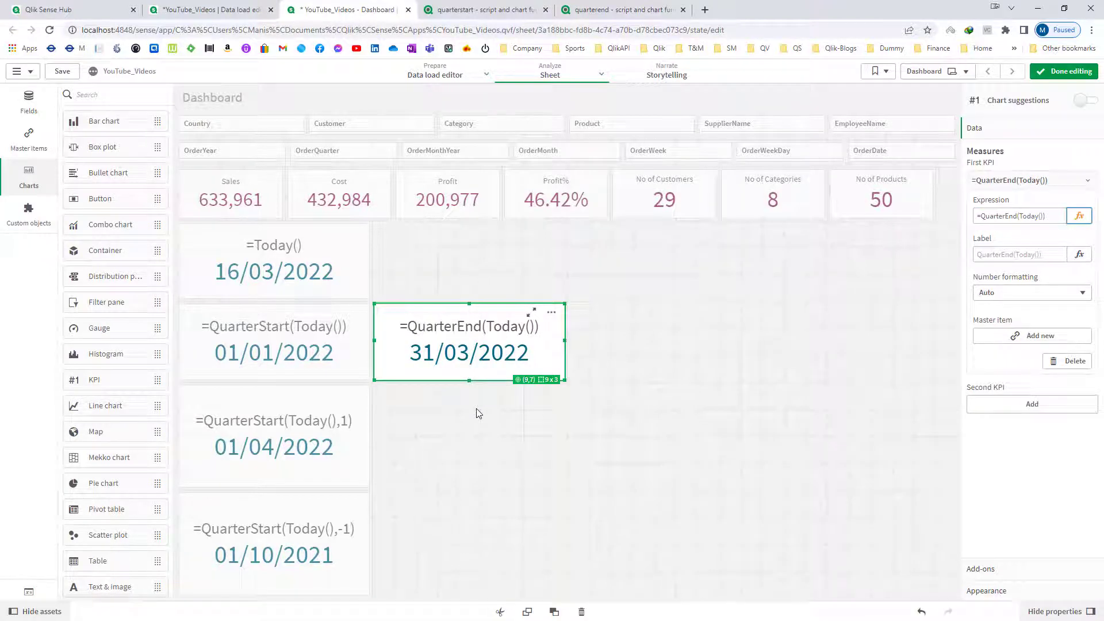
key("alt+Tab")
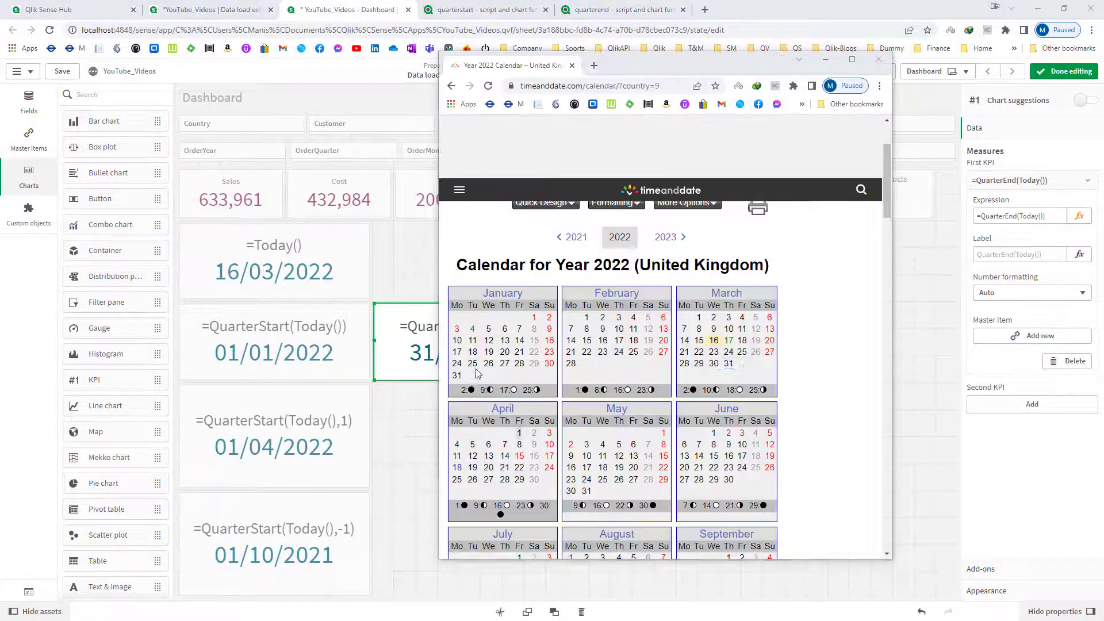
double_click(728, 364)
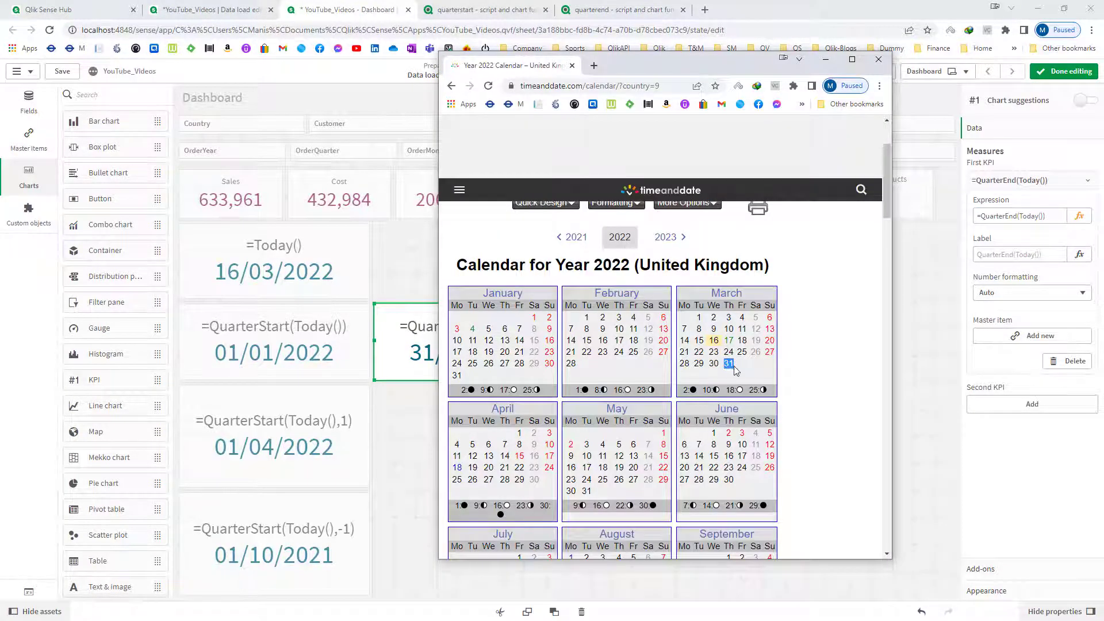
right_click(420, 350)
left_click(435, 414)
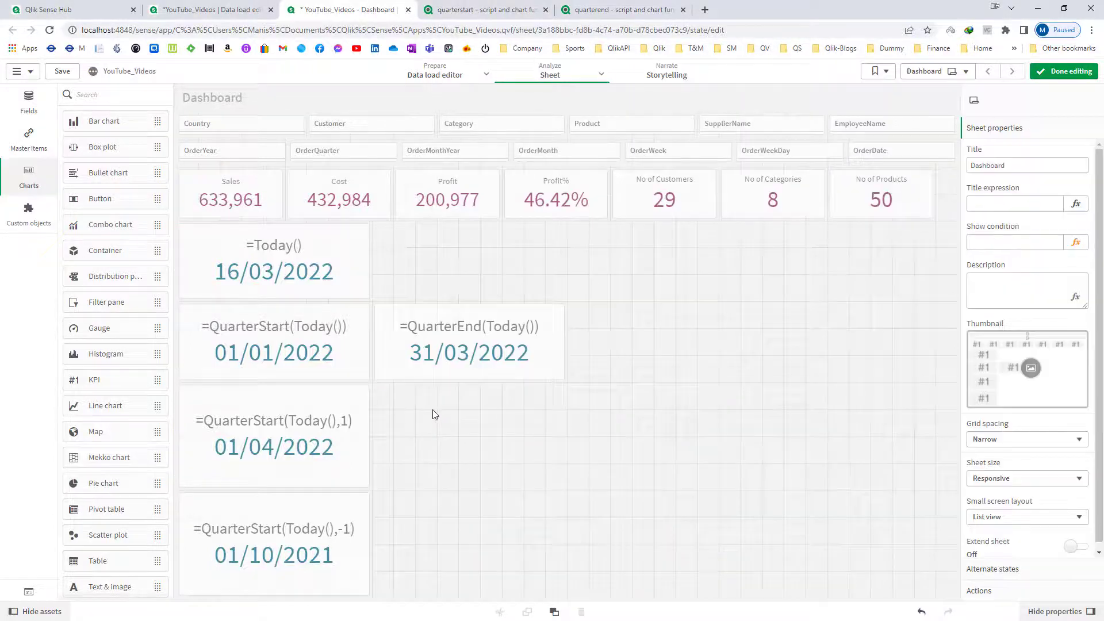
Step: Paste a QuarterEnd copy below and set it to =QuarterEnd(Today(),1), showing 30/06/2022
right_click(442, 425)
left_click(457, 415)
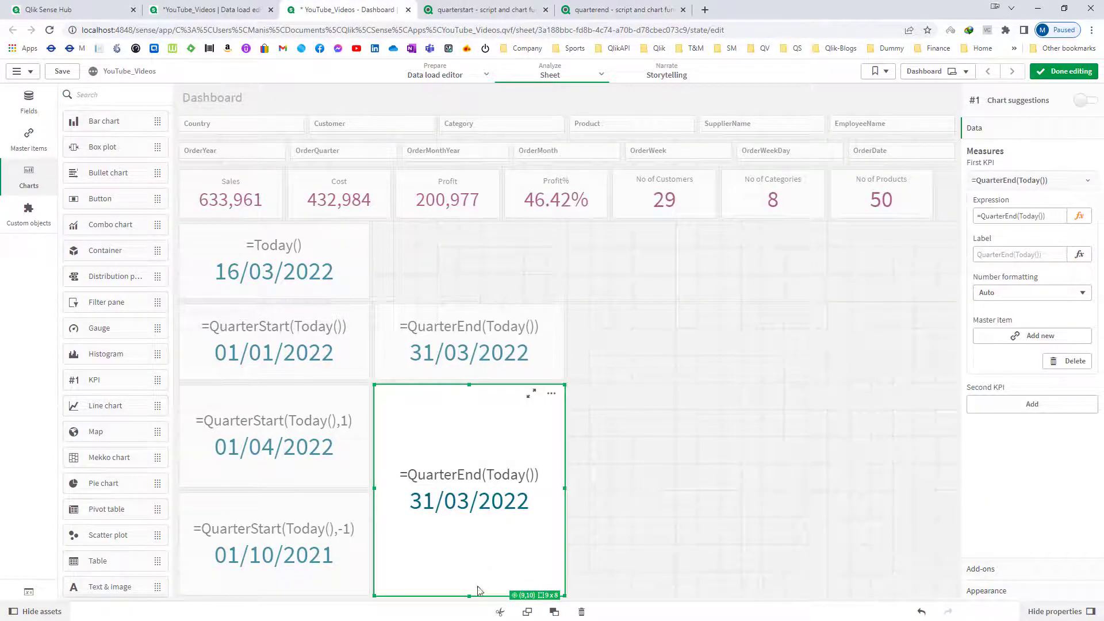
left_click_drag(471, 597, 460, 489)
left_click(1049, 216)
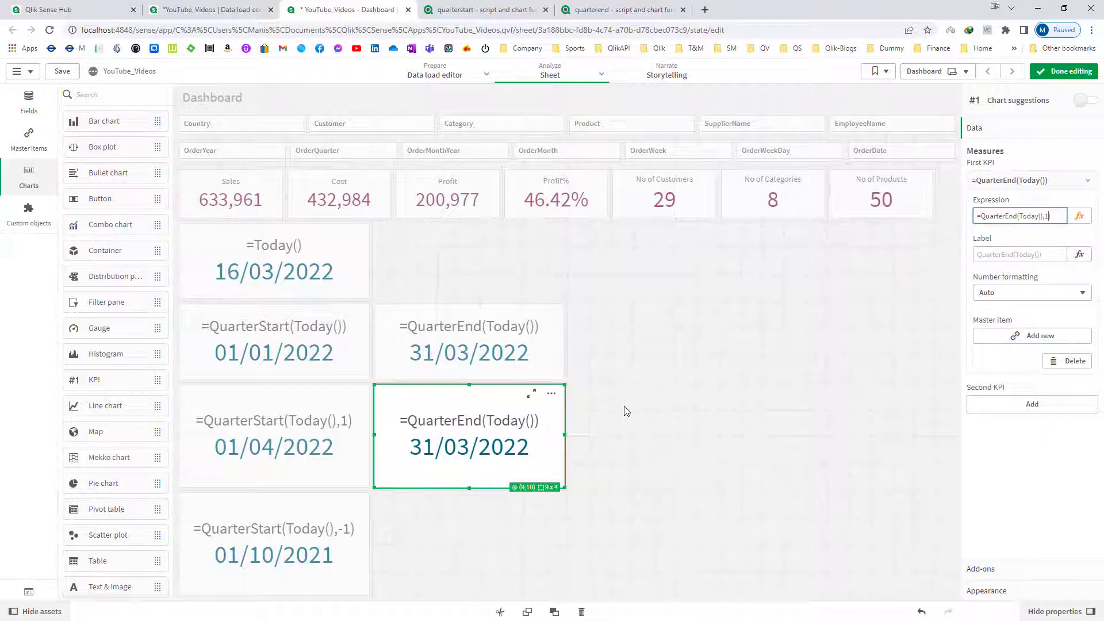
key("Tab")
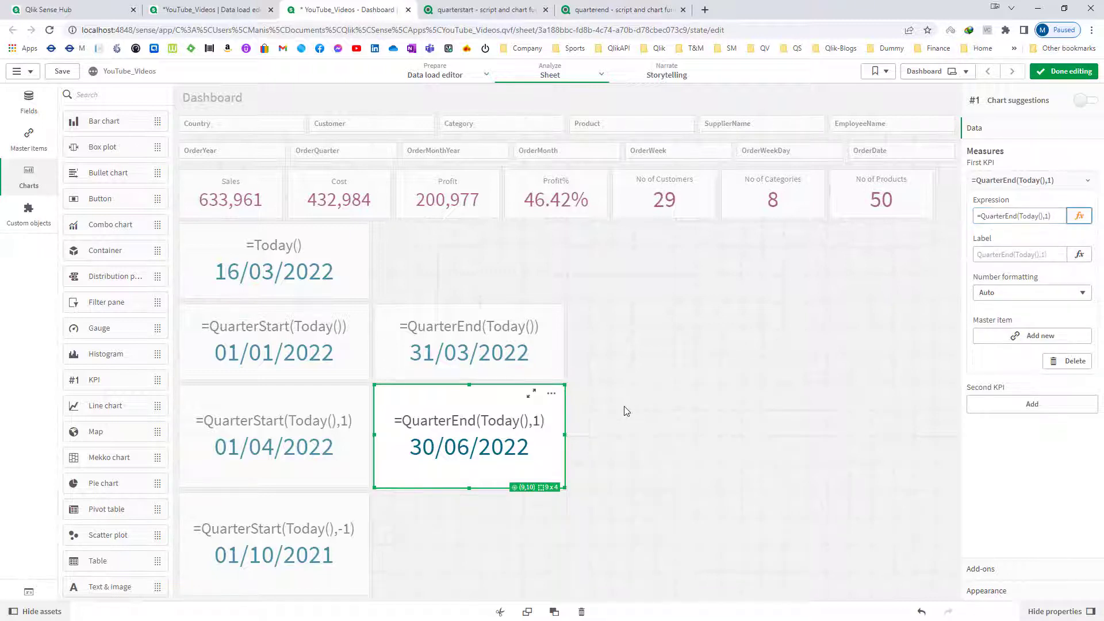
Step: Paste another copy into the bottom cell as =QuarterEnd(Today(),-1), showing 31/12/2021
right_click(453, 452)
left_click(450, 511)
key("ctrl+v")
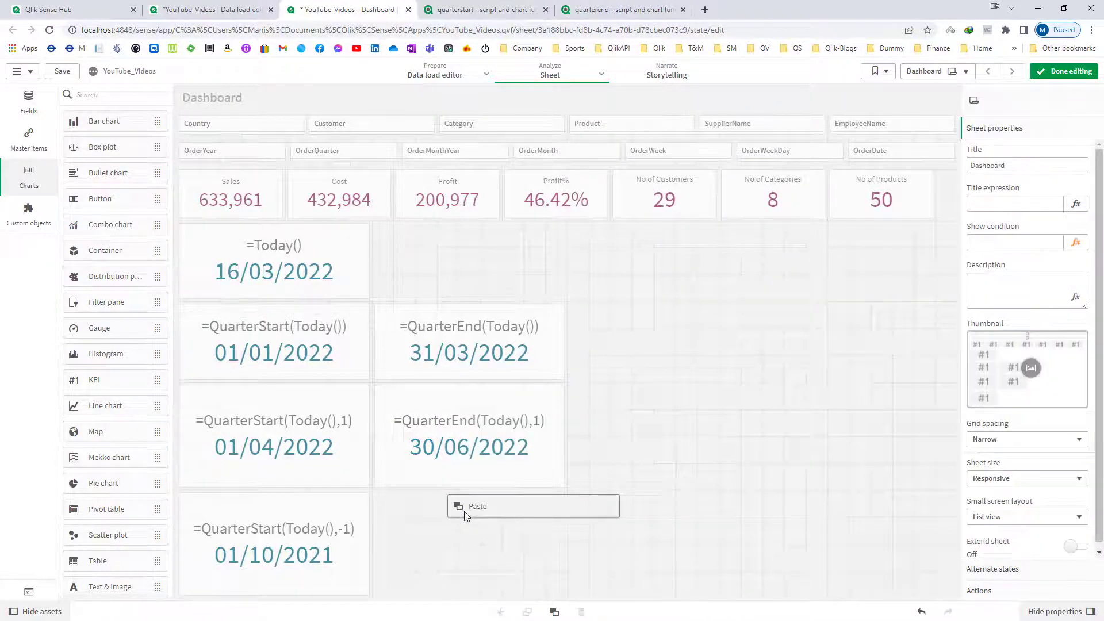
left_click(1045, 216)
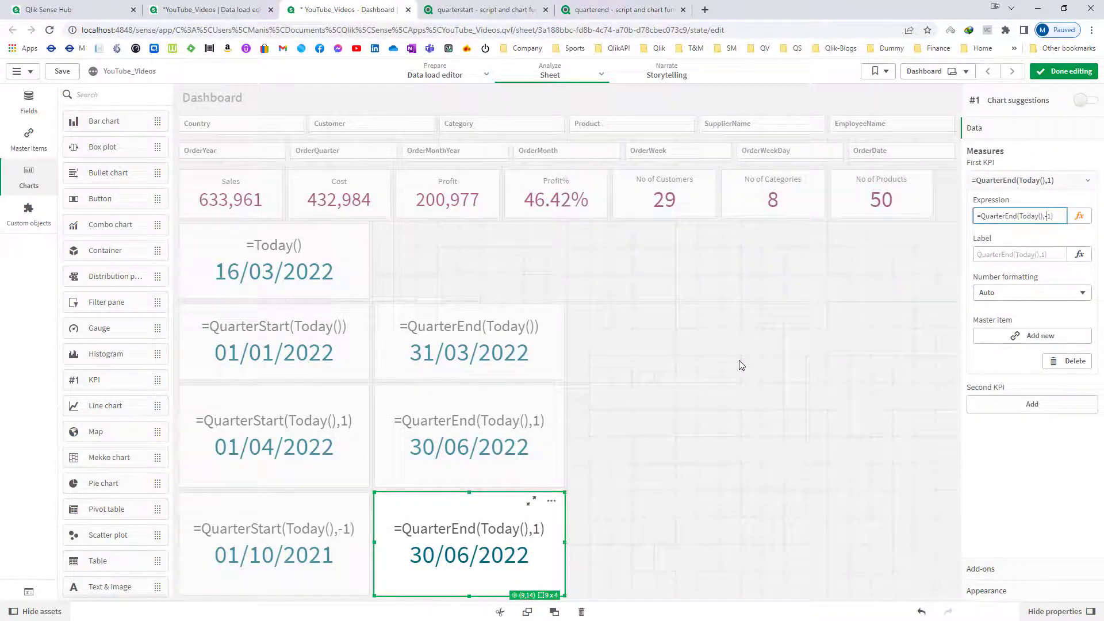
type("-")
key("Tab")
left_click(319, 402)
left_click(319, 373)
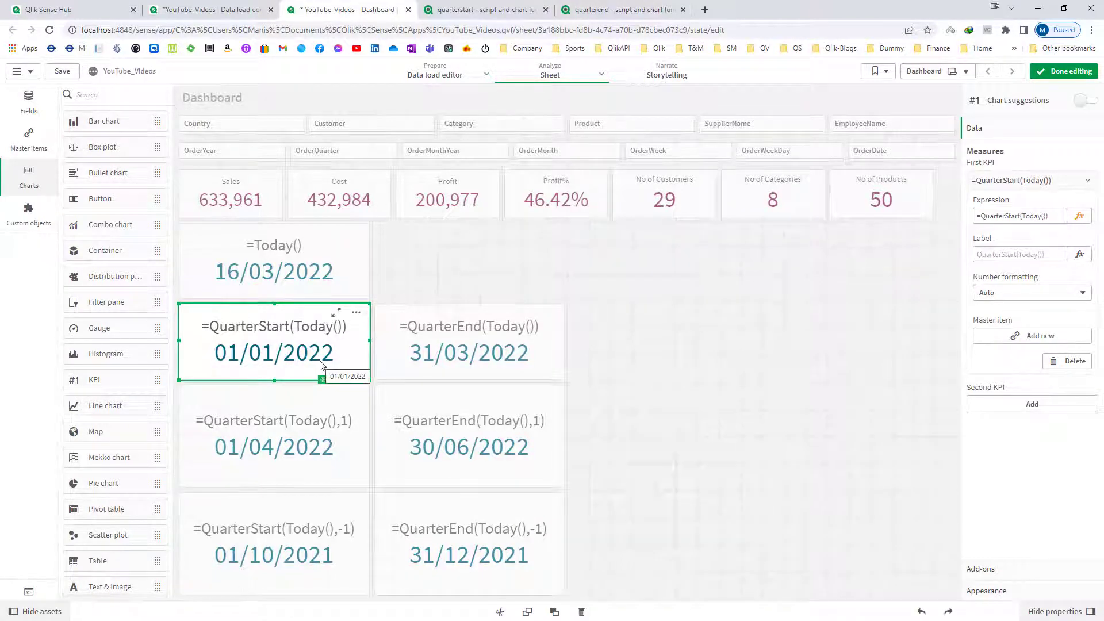
Step: Extend the top QuarterStart KPI's expression to =QuarterStart(Today(),0,4)
left_click(1078, 216)
type(",0")
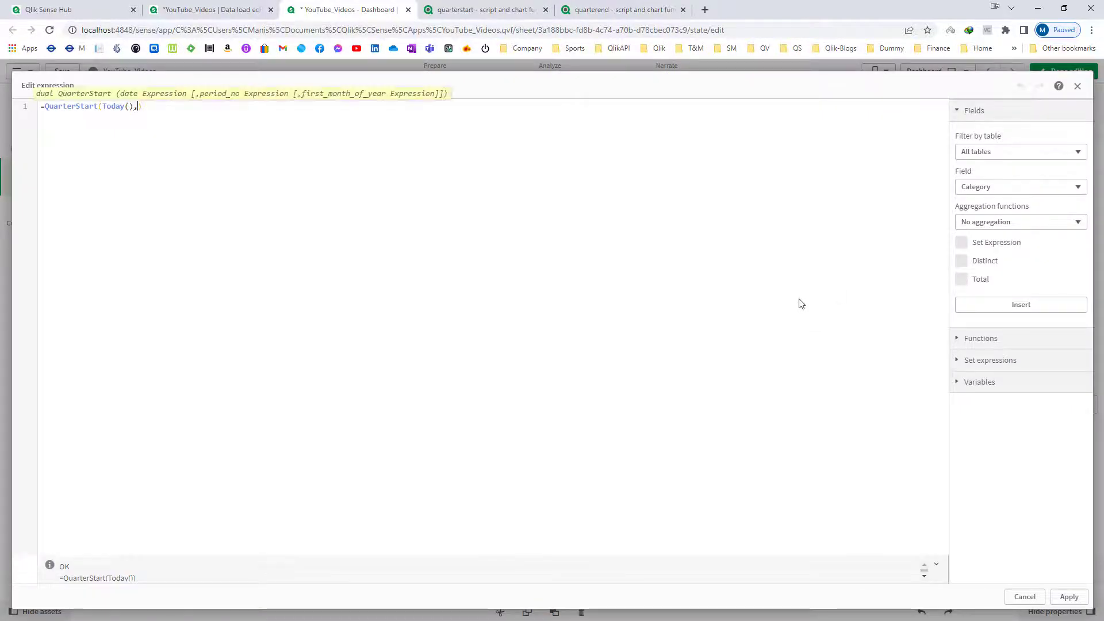
type(",4")
left_click(170, 165)
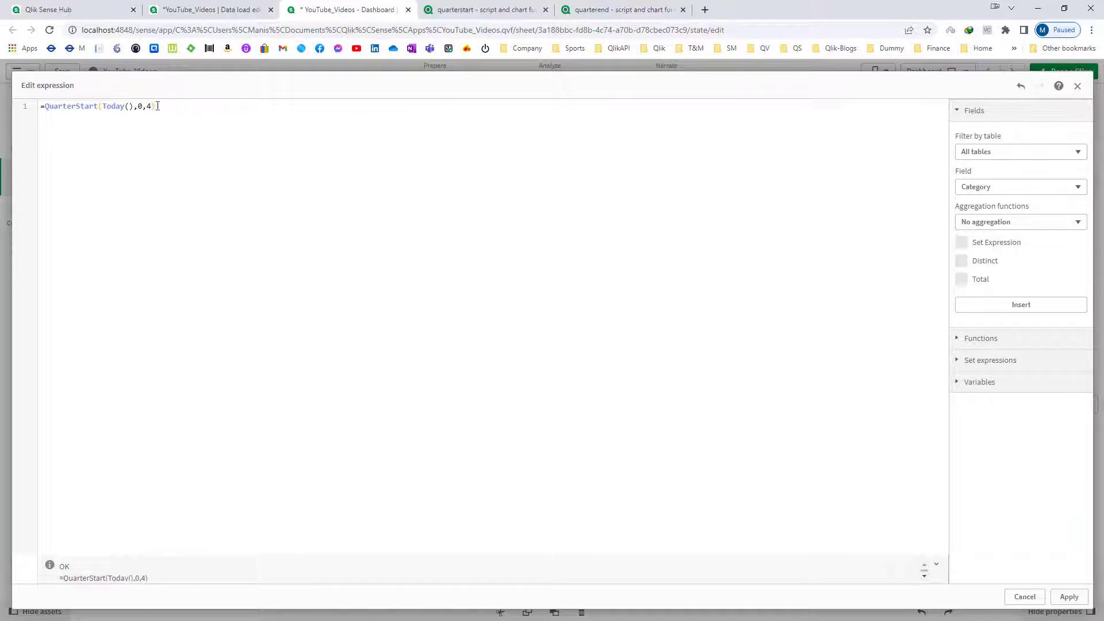
left_click(148, 108)
left_click(162, 168)
left_click(149, 107)
left_click(160, 144)
left_click(1067, 596)
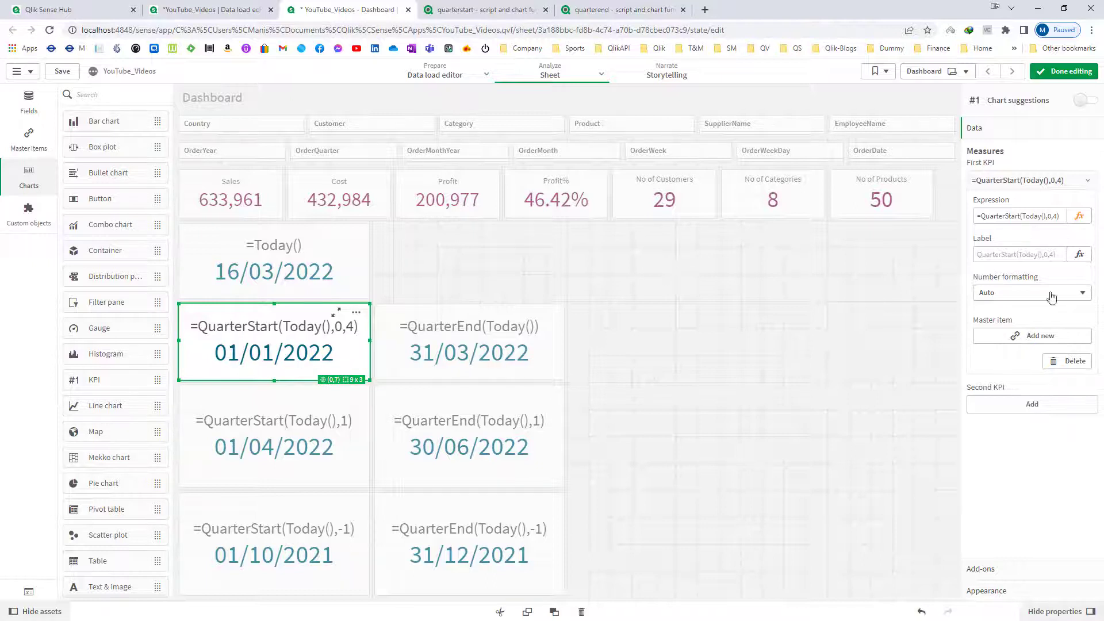
Step: Change it to =QuarterStart(Today(),0,3) and mark 1 March to 31 May on the calendar
left_click(1079, 216)
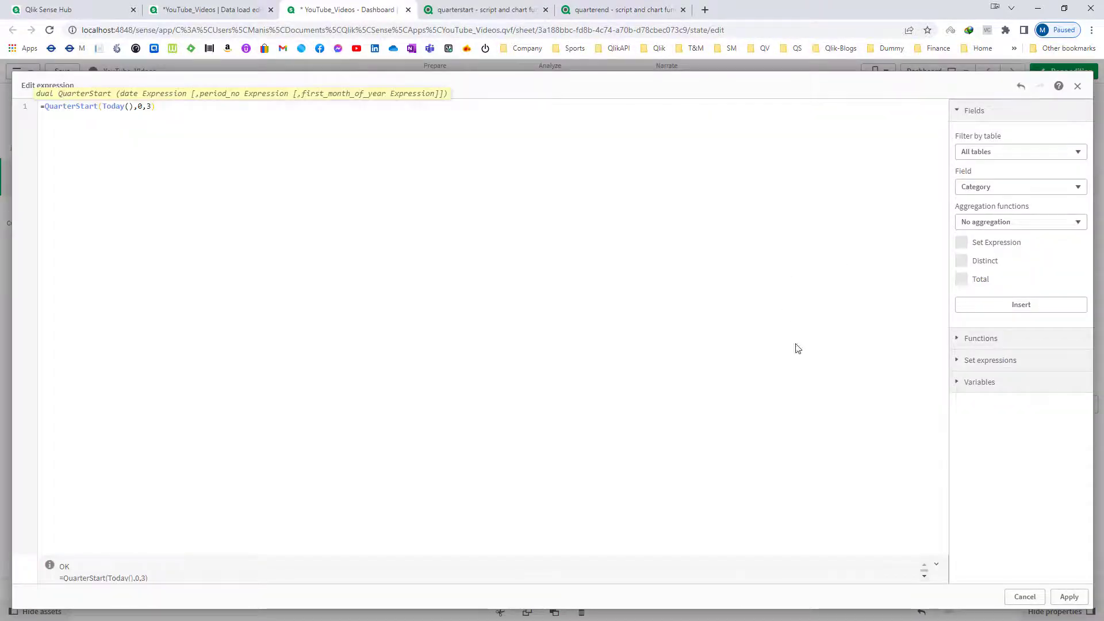
left_click(1068, 597)
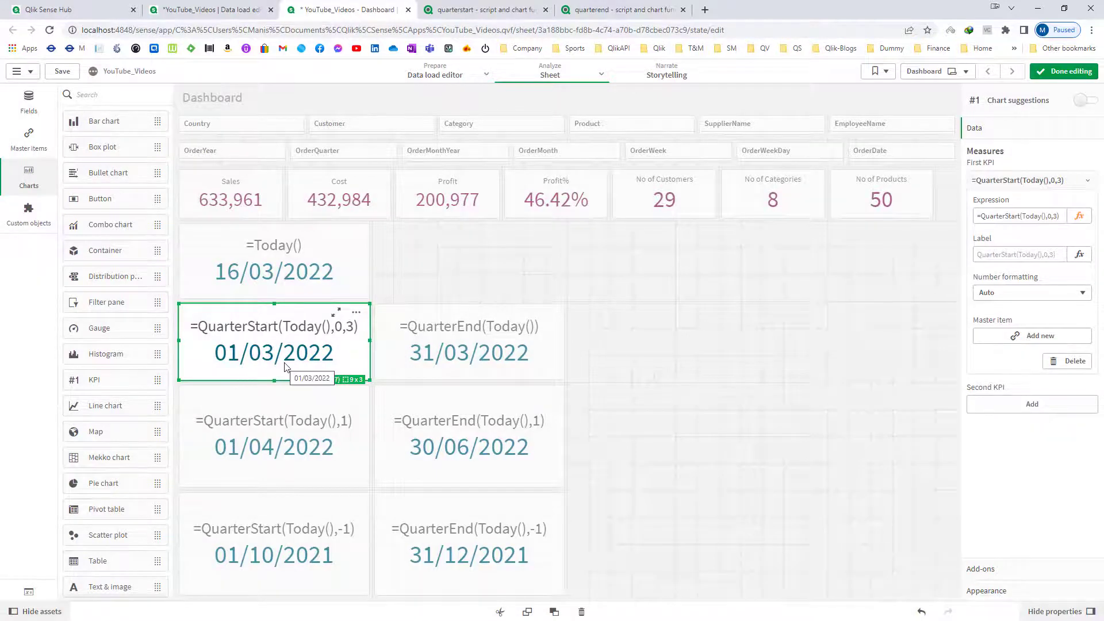
key("alt+Tab")
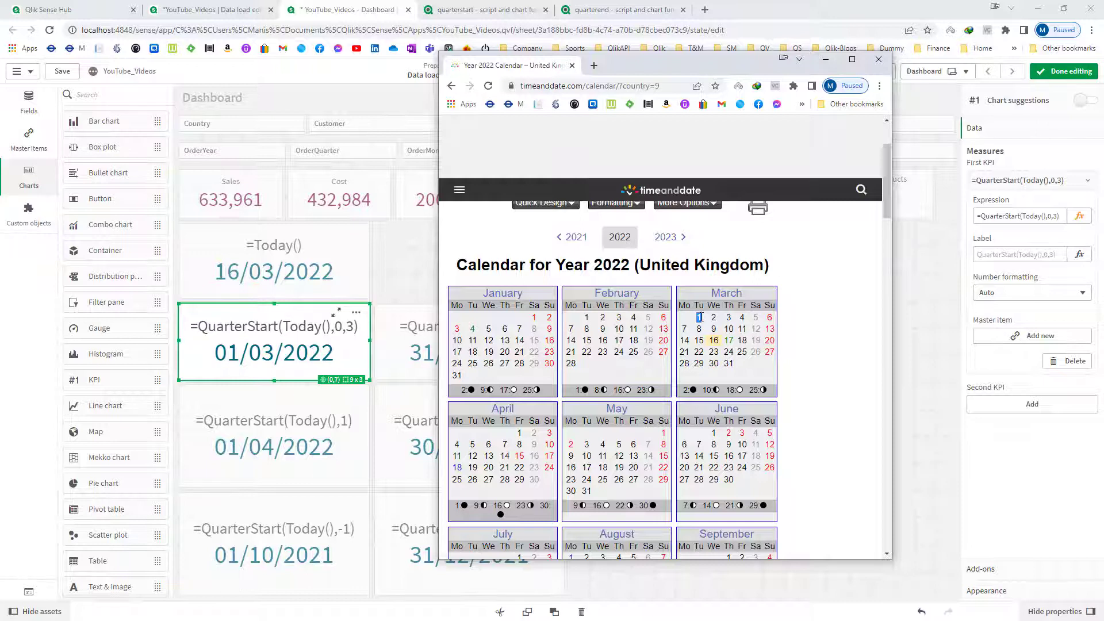
left_click(697, 318)
double_click(697, 318)
left_click_drag(595, 498, 585, 493)
right_click(337, 352)
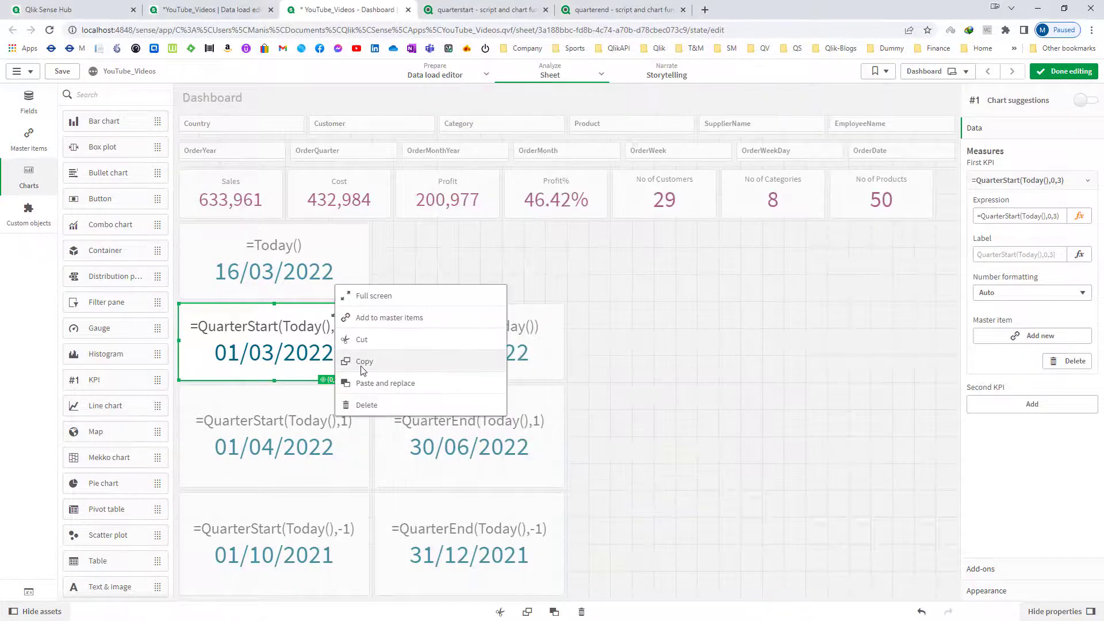
Step: Reuse the 0,3 expression on the top QuarterEnd tile as =QuarterEnd(Today(),0,3), showing 31/05/2022
left_click(1039, 216)
key("ctrl+c")
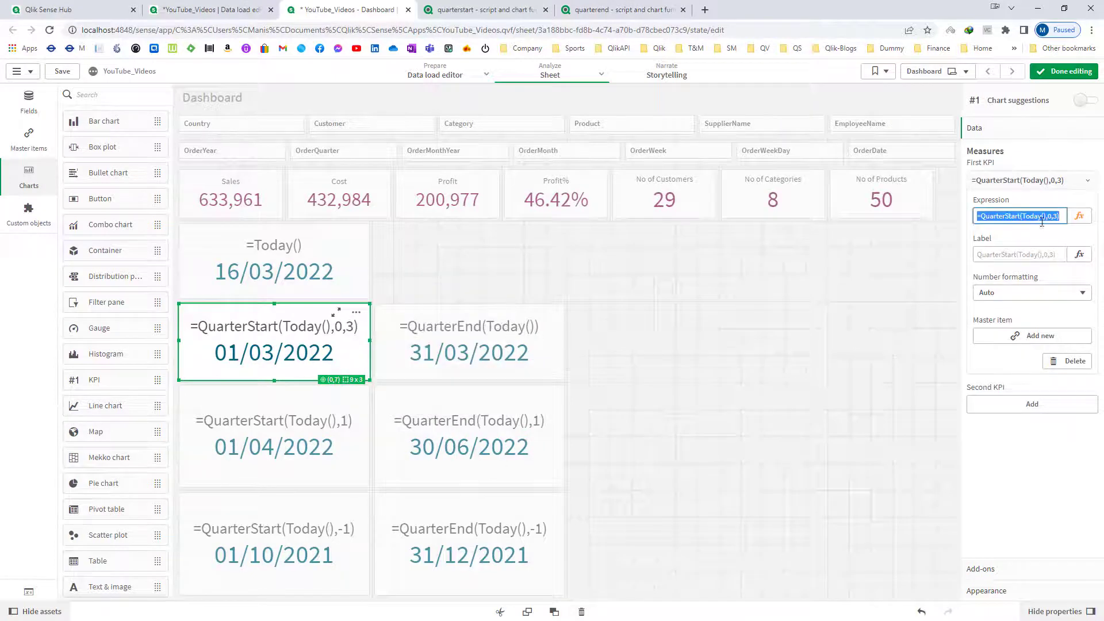
left_click(537, 336)
left_click(1079, 216)
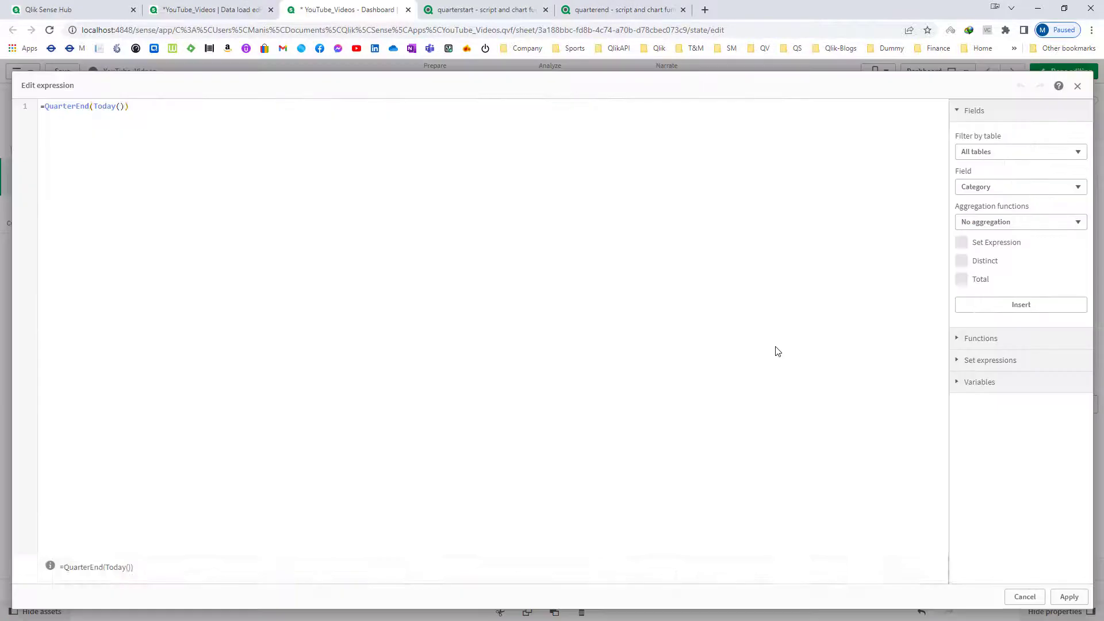
key("ctrl+v")
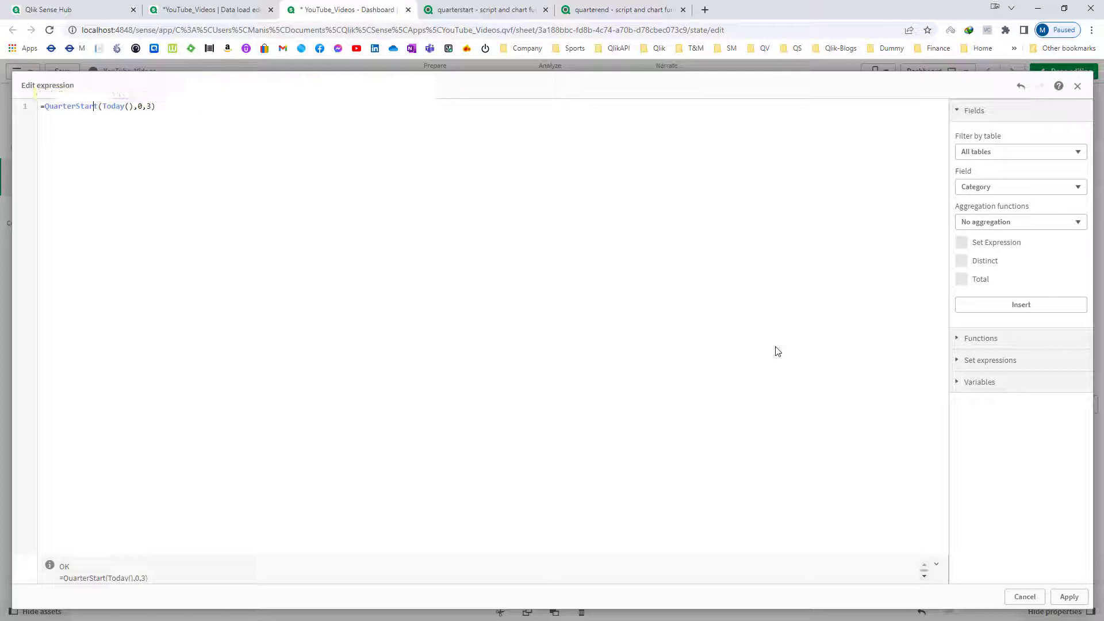
type("End")
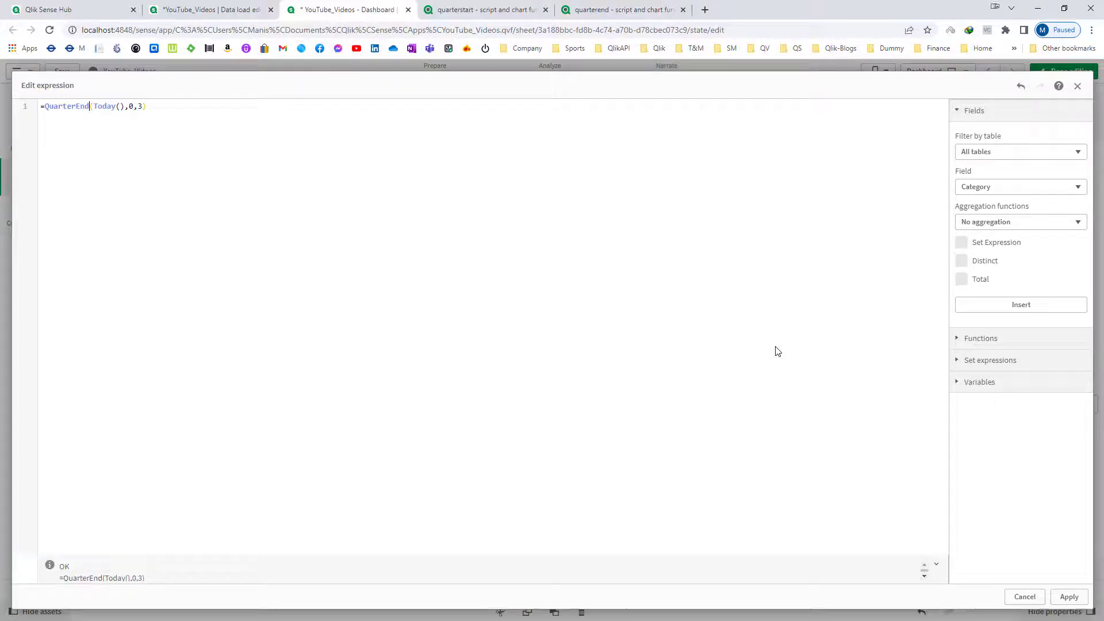
left_click(1060, 598)
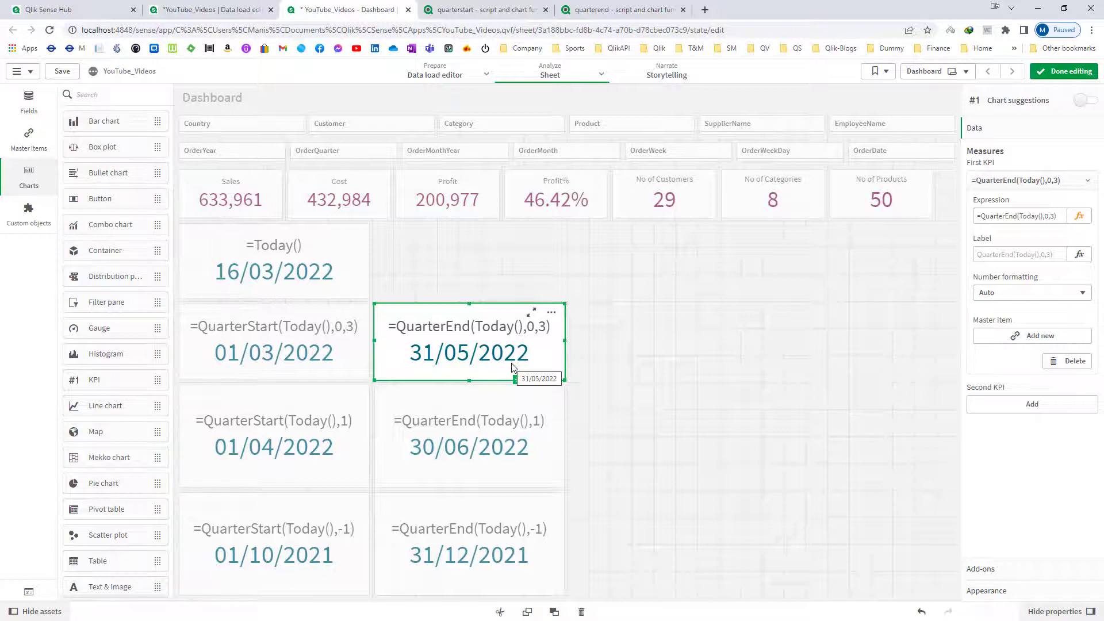
left_click(317, 444)
left_click(1078, 216)
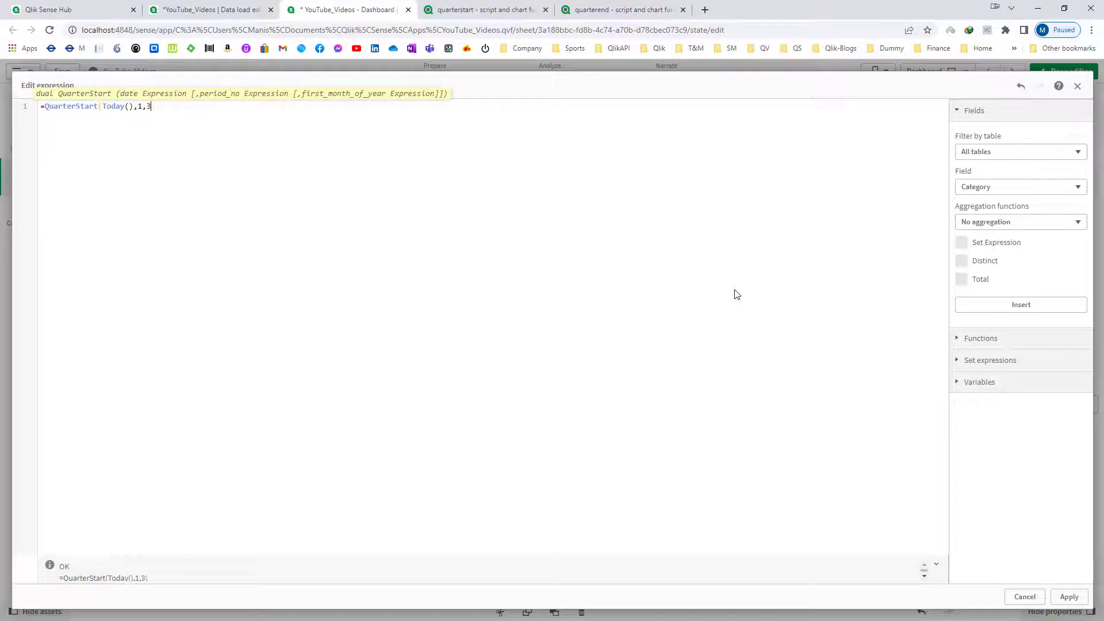
Step: Apply =QuarterStart(Today(),1,3) and check 01/06/2022, marking 16 March, 1 June and 31 August on the calendar
left_click(1068, 597)
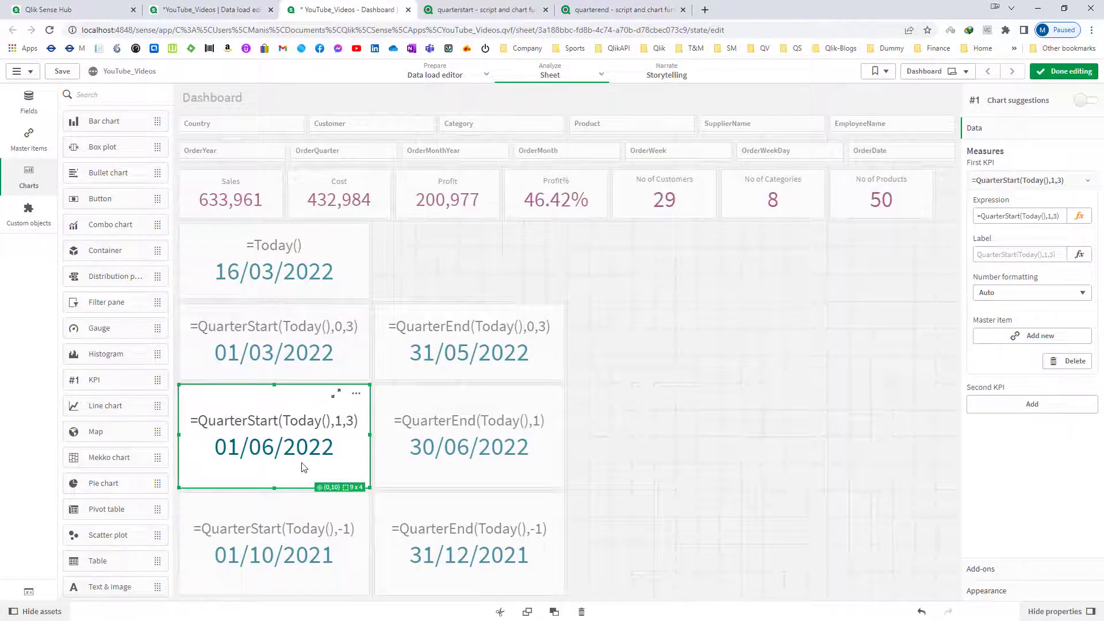
key("alt+Tab")
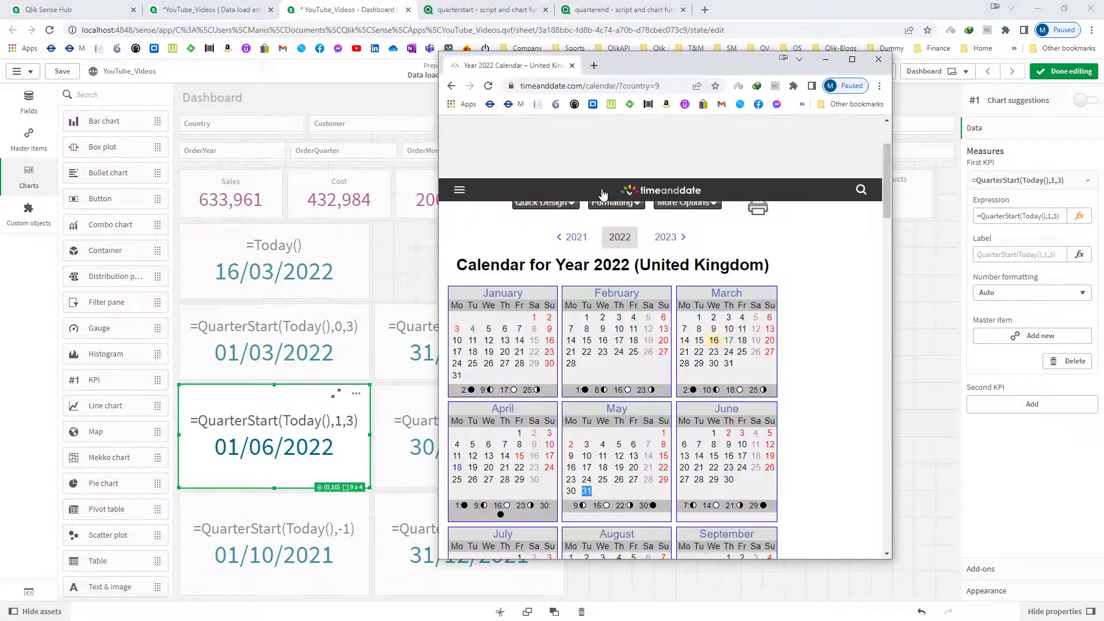
left_click_drag(651, 81, 767, 81)
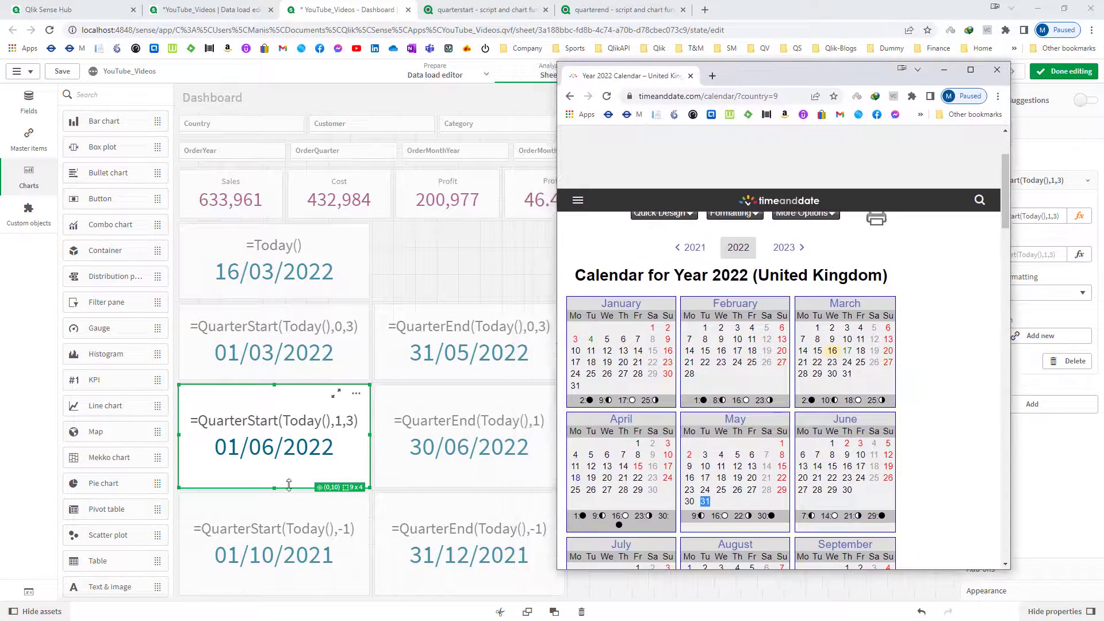
double_click(833, 351)
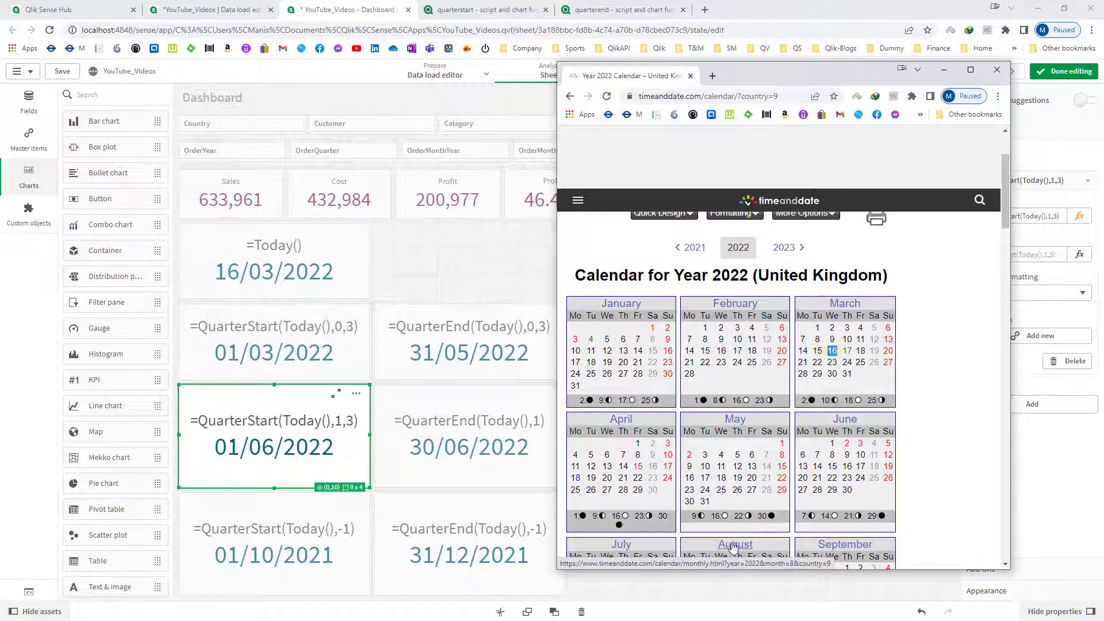
double_click(833, 443)
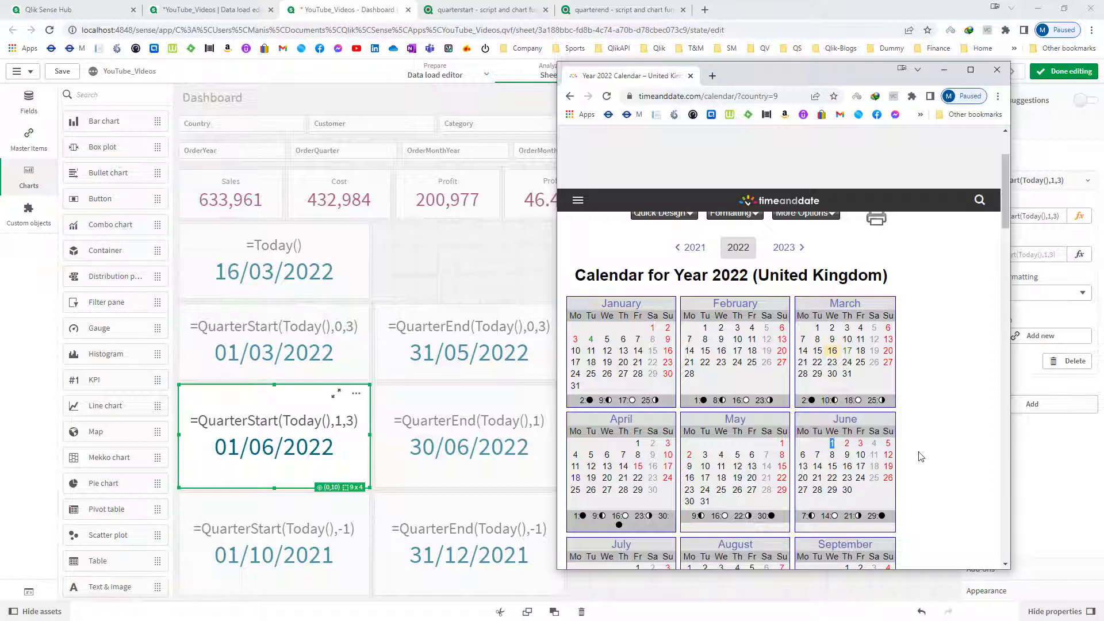
left_click(837, 447)
scroll(736, 512, "down", 1)
double_click(720, 557)
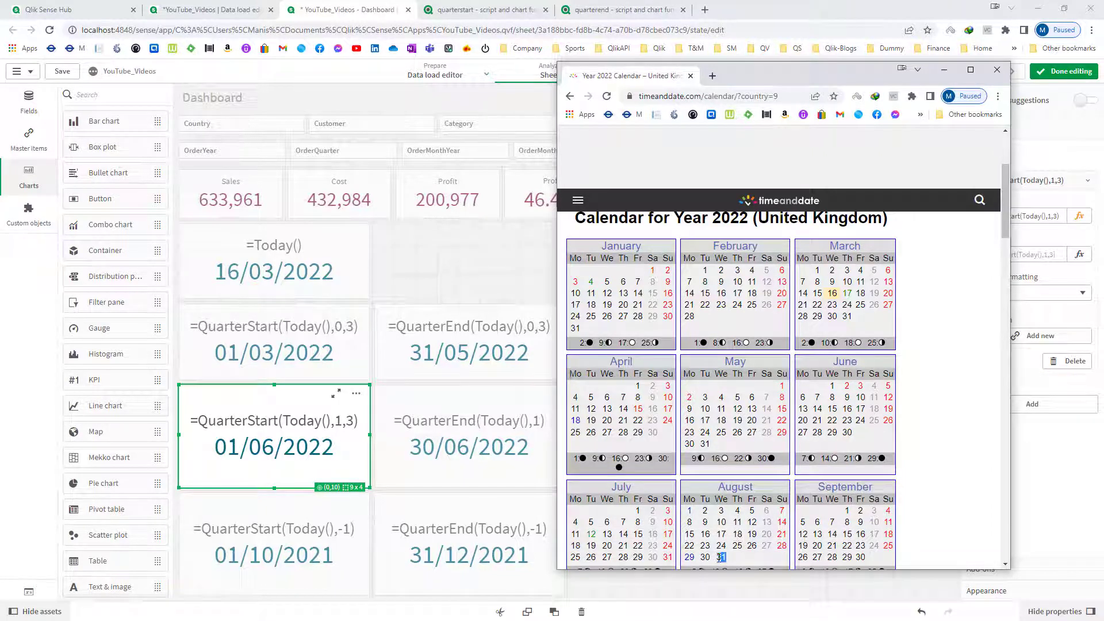
left_click(320, 457)
triple_click(1010, 215)
key("ctrl+c")
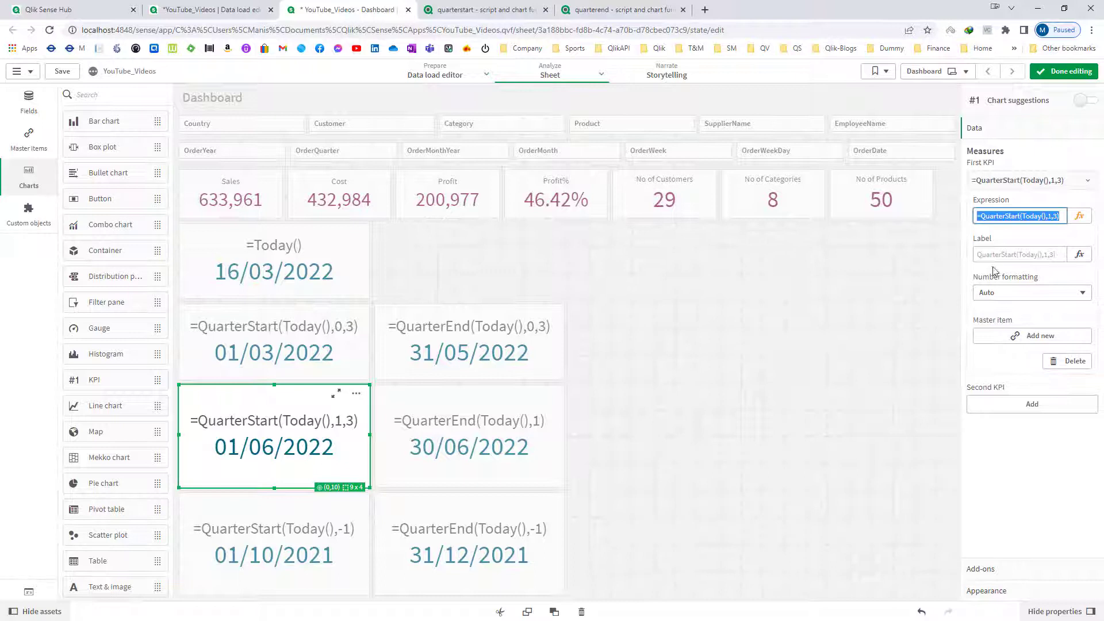
Step: Change the next-quarter end tile to QuarterEnd(Today(),1,3), showing 31/08/2022
left_click(493, 430)
left_click(1079, 216)
key("ctrl+a")
key("ctrl+v")
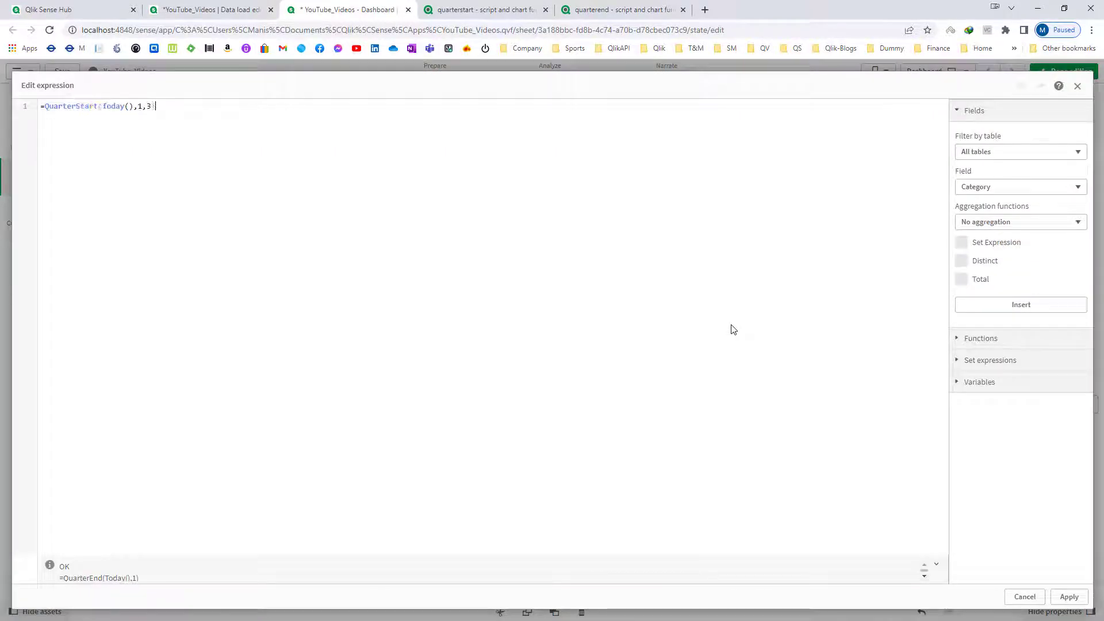
key("BackSpace")
key("BackSpace")
key("BackSpace")
key("BackSpace")
key("BackSpace")
type("End")
left_click(1062, 598)
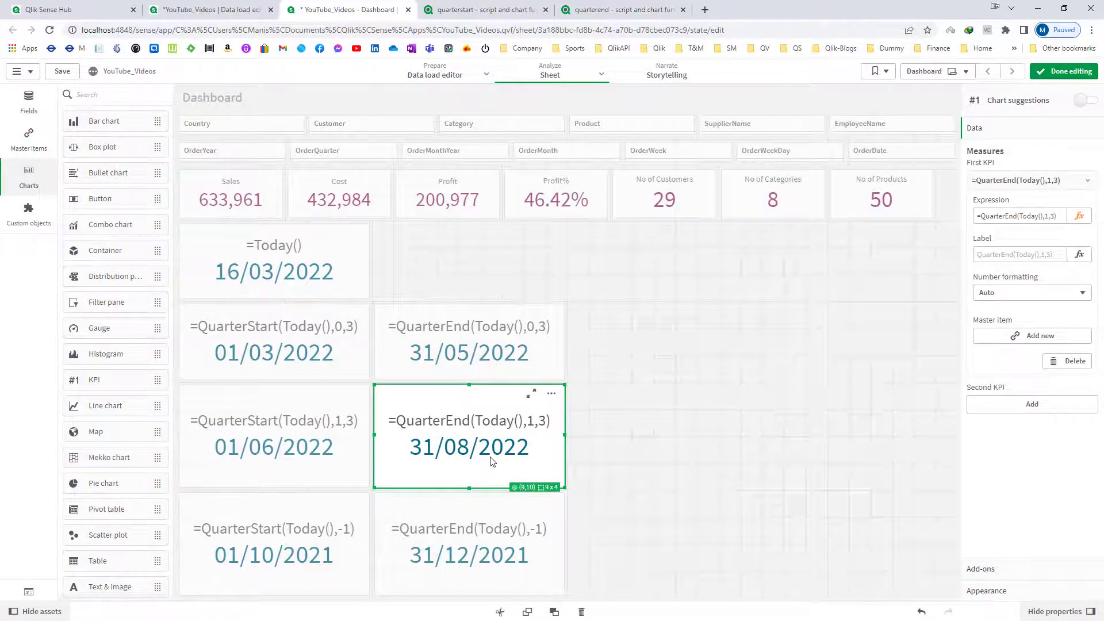
Step: Make the previous-quarter start tile QuarterStart(Today(),-1,3) and check 01/12/2021 against the calendar
left_click(322, 549)
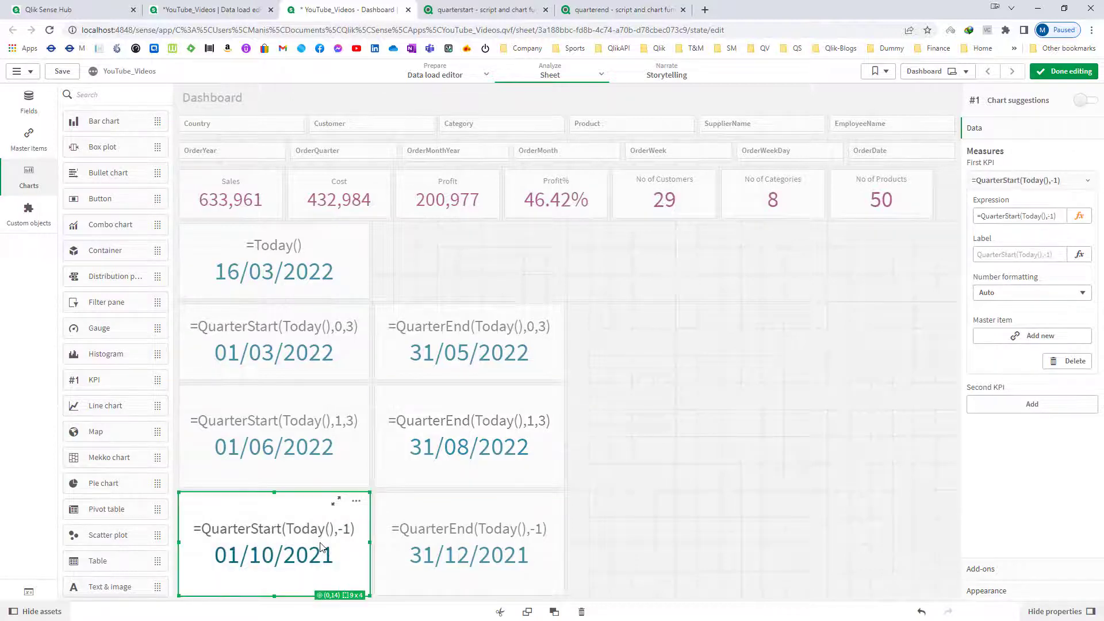
left_click(1079, 216)
type(",3")
left_click(1069, 596)
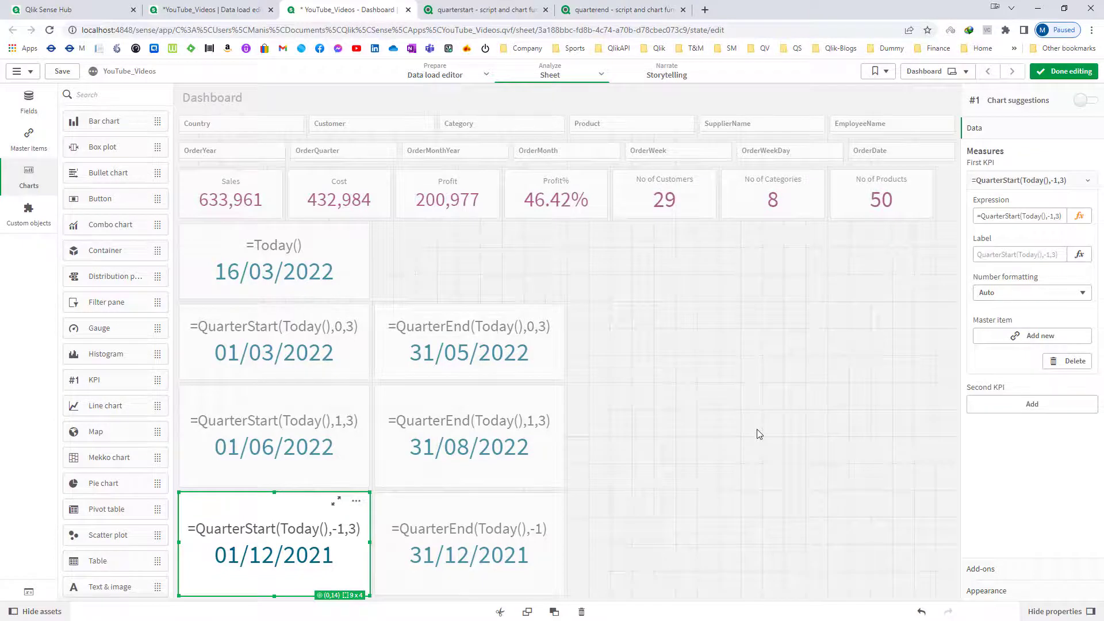
key("alt+Tab")
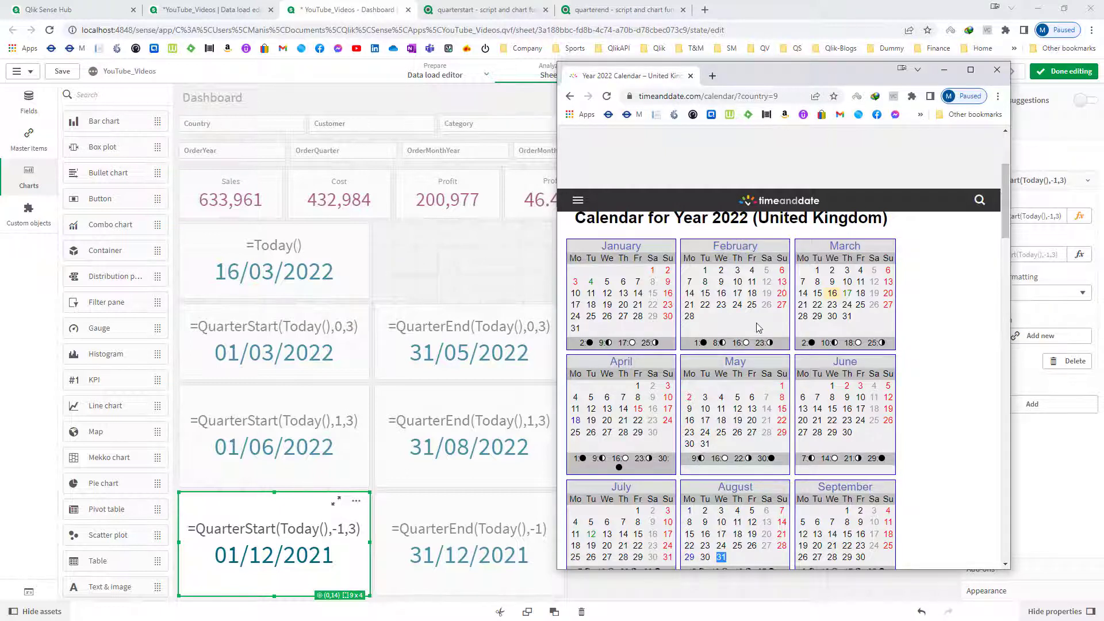
left_click(319, 552)
left_click(1017, 216)
key("ctrl+c")
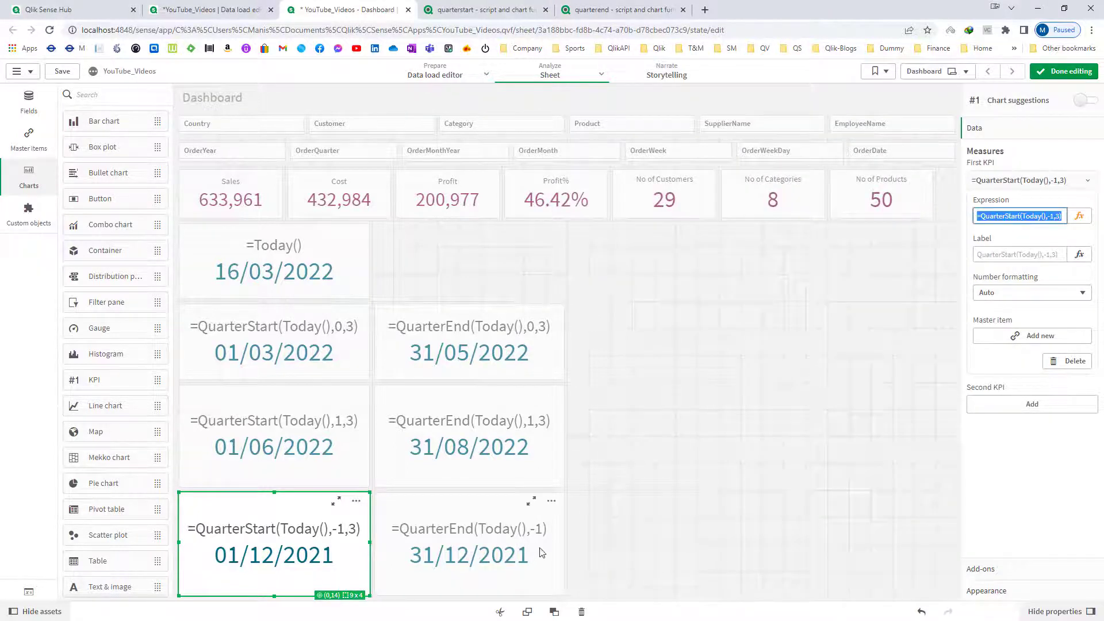
Step: Set the previous-quarter end tile to QuarterEnd(Today(),-1,3) and confirm 28/02/2022 in the calendar
left_click(541, 552)
left_click(1079, 216)
key("ctrl+v")
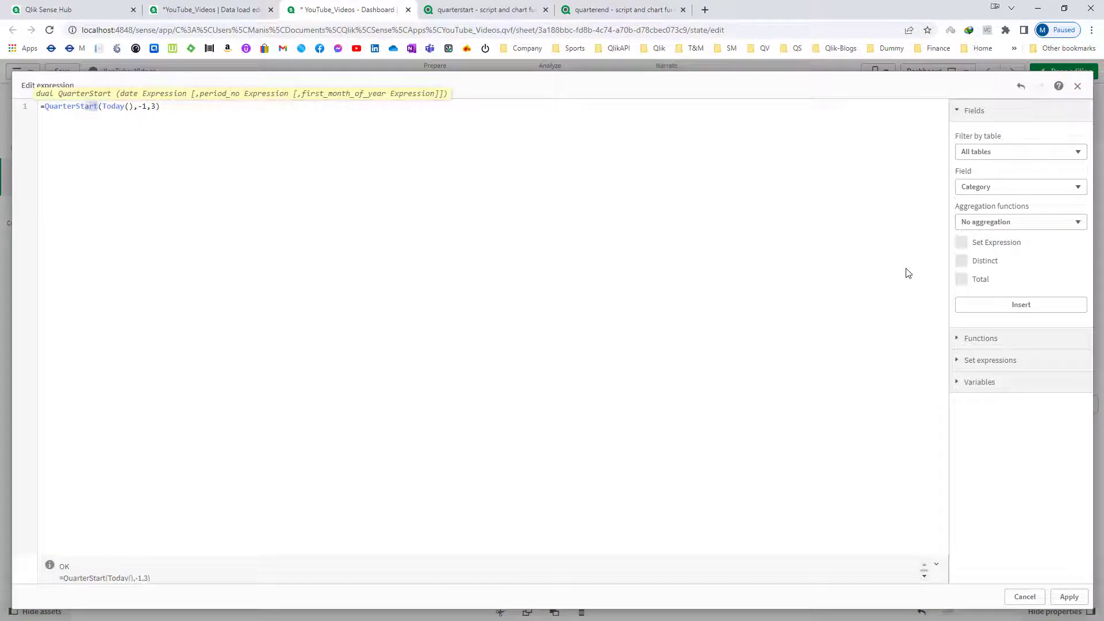
left_click(1068, 596)
key("alt+Tab")
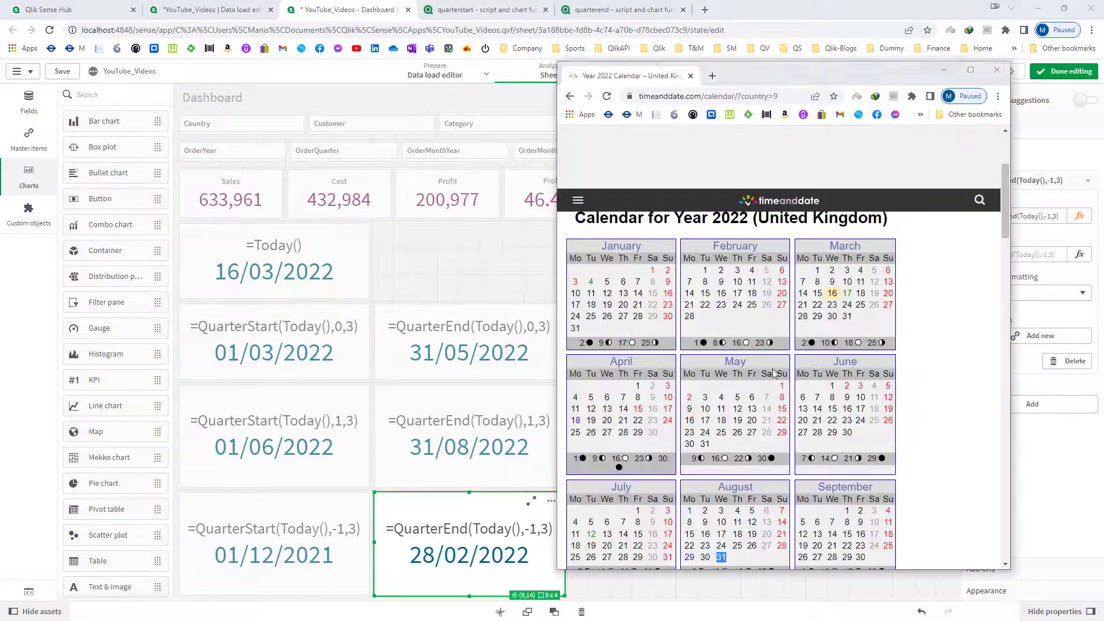
left_click_drag(696, 320, 687, 320)
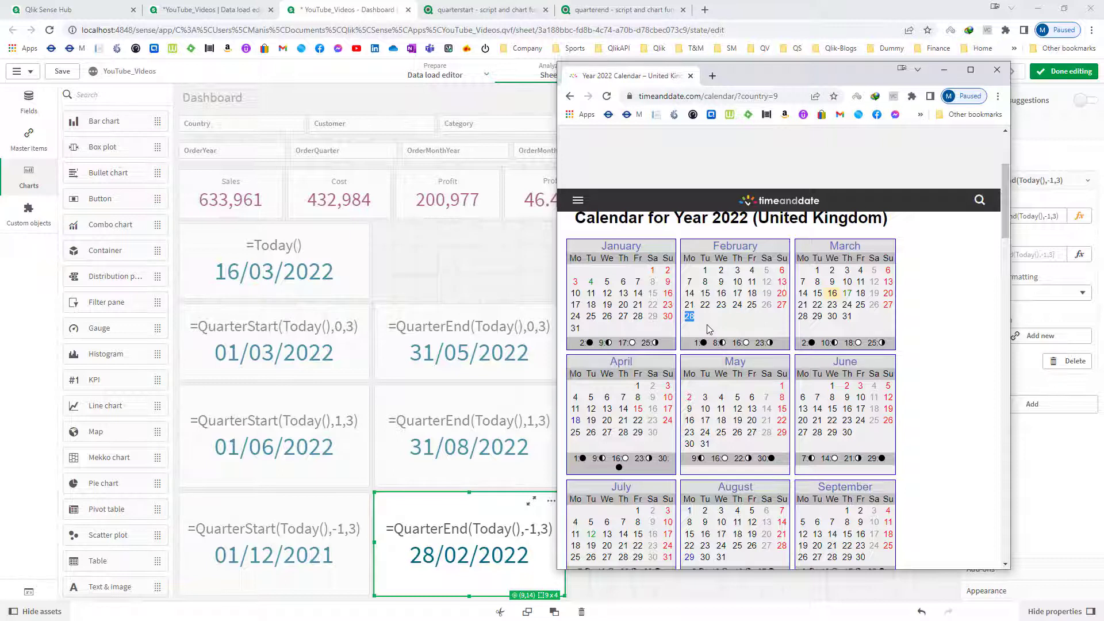
left_click(307, 453)
left_click(397, 448)
Step: Wrap the QuarterEnd(Today(),0,3) tile in TimeStamp and widen it to show 31/05/2022 23:59:59
left_click(456, 368)
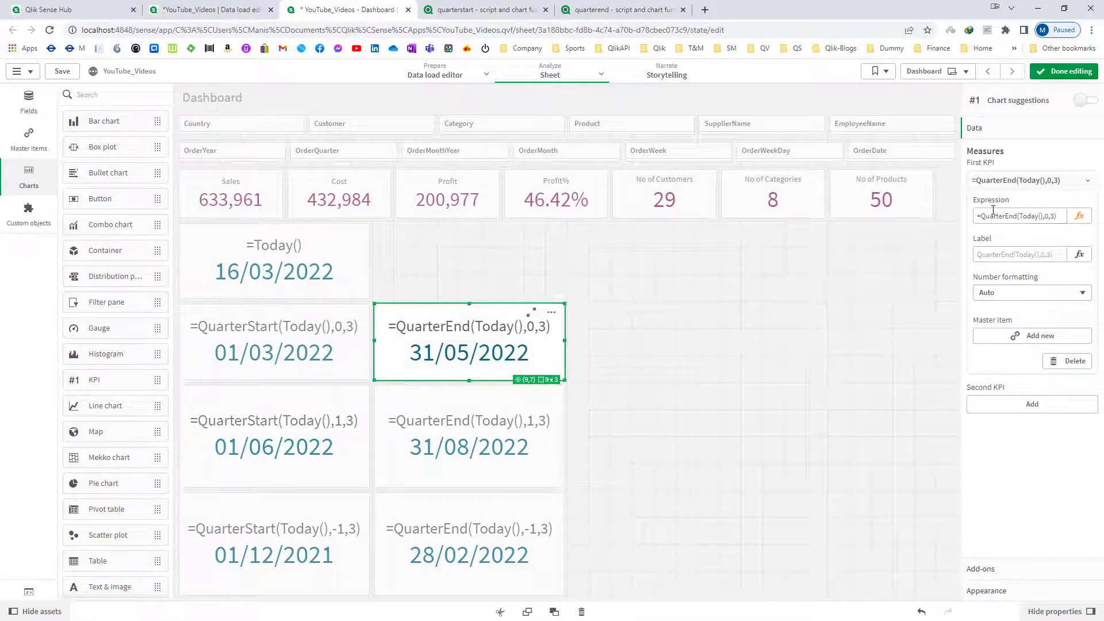
left_click(1079, 216)
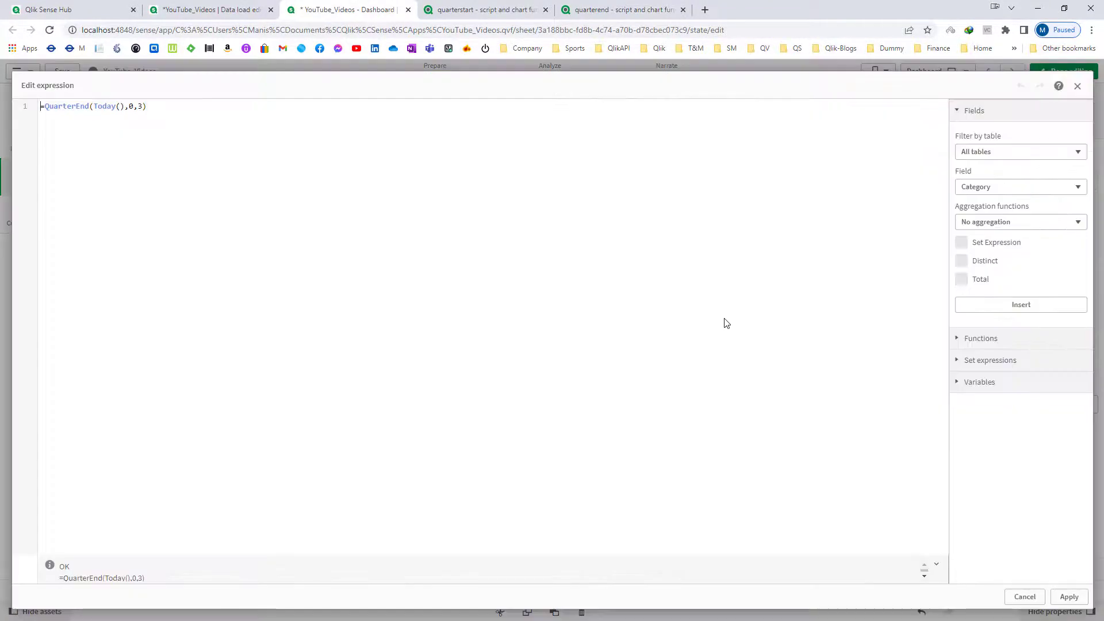
type("TimeStamp(")
key("End")
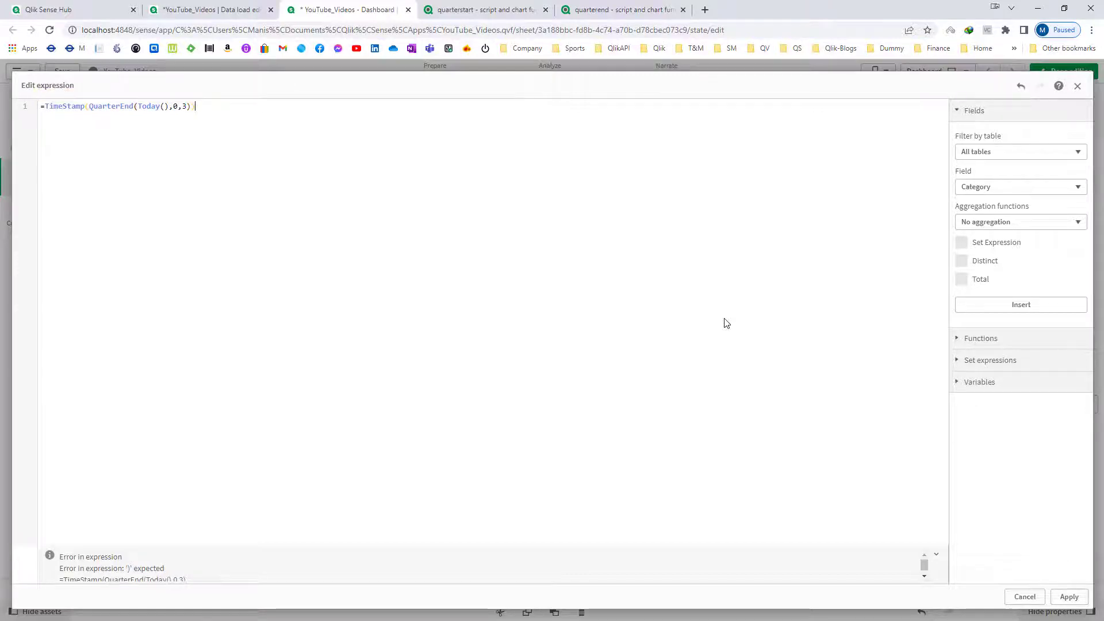
type(")")
left_click(1068, 596)
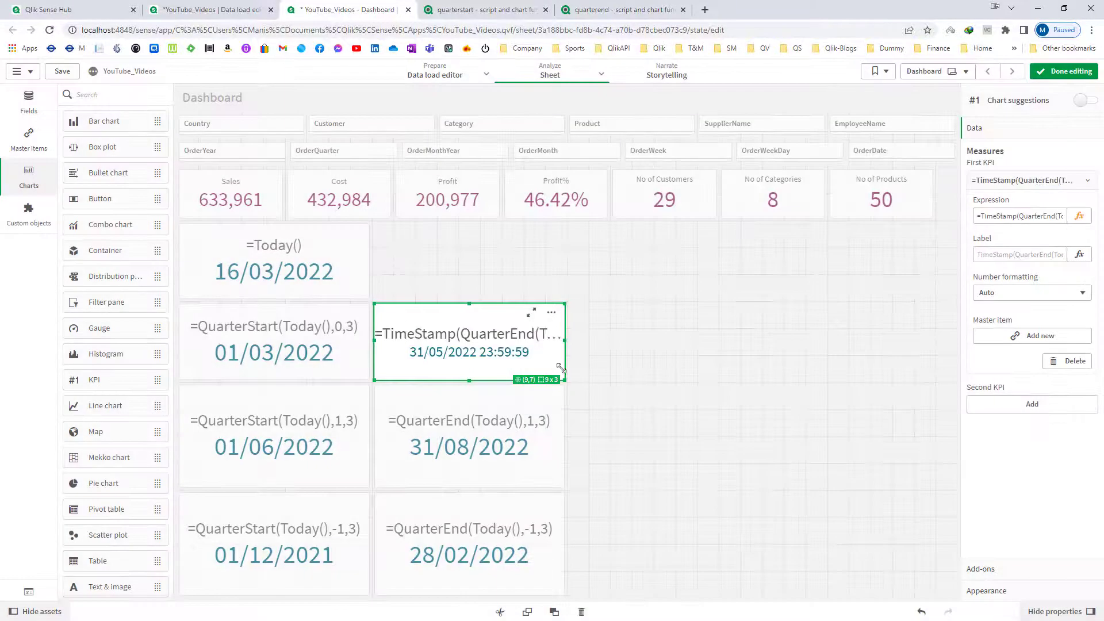
left_click_drag(565, 341, 585, 347)
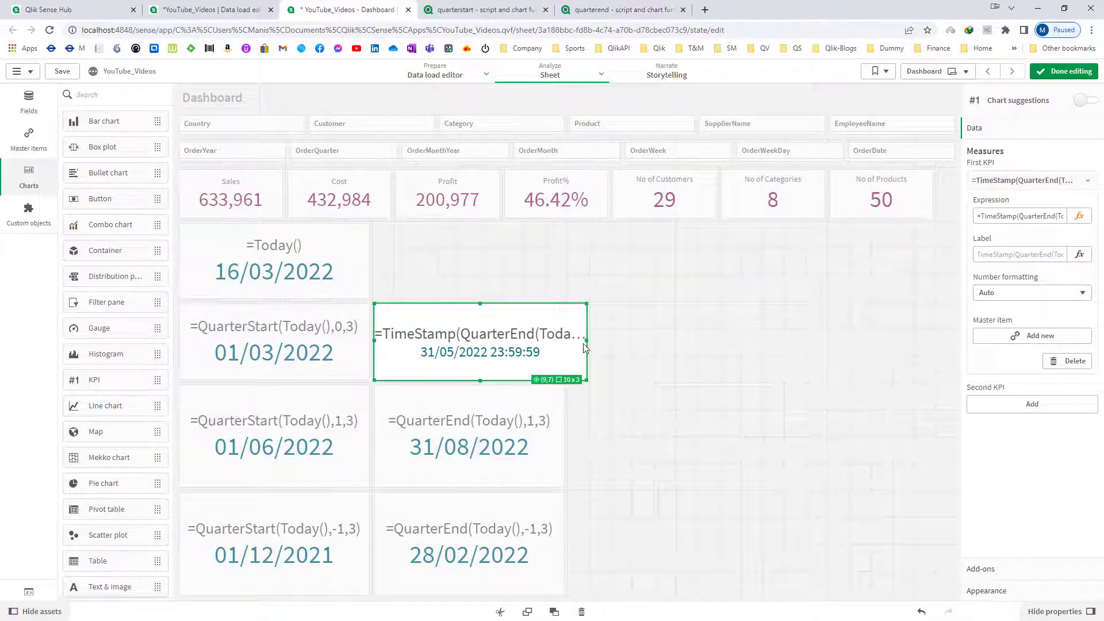
Step: Wrap the current-quarter QuarterStart tile in TimeStamp, showing 01/03/2022 00:00:00
left_click(342, 332)
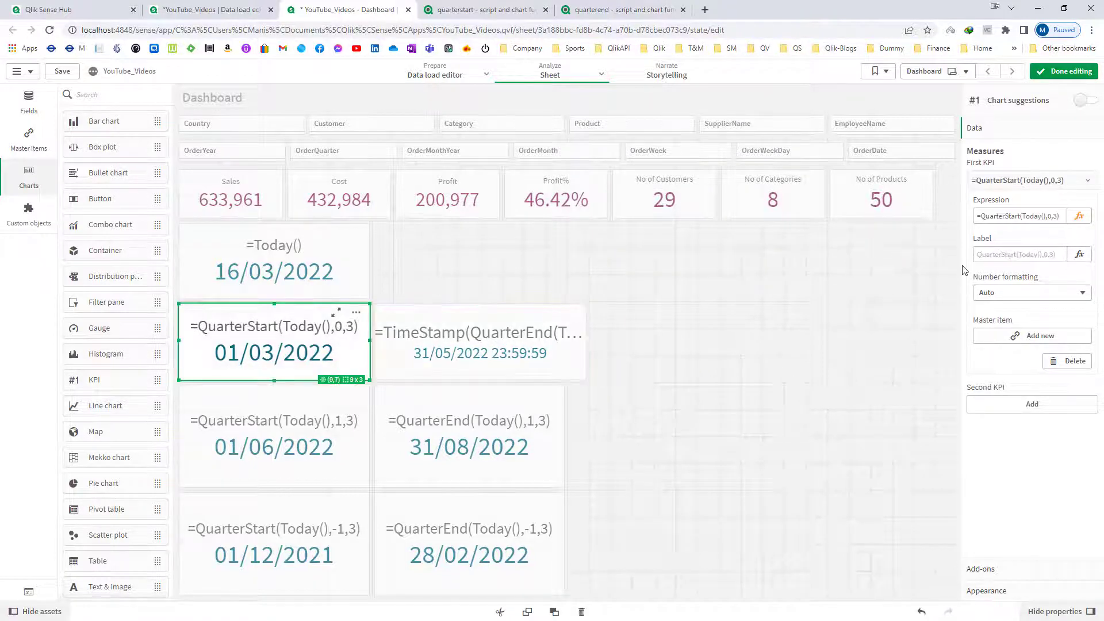
left_click(1079, 217)
type("TimeStamp")
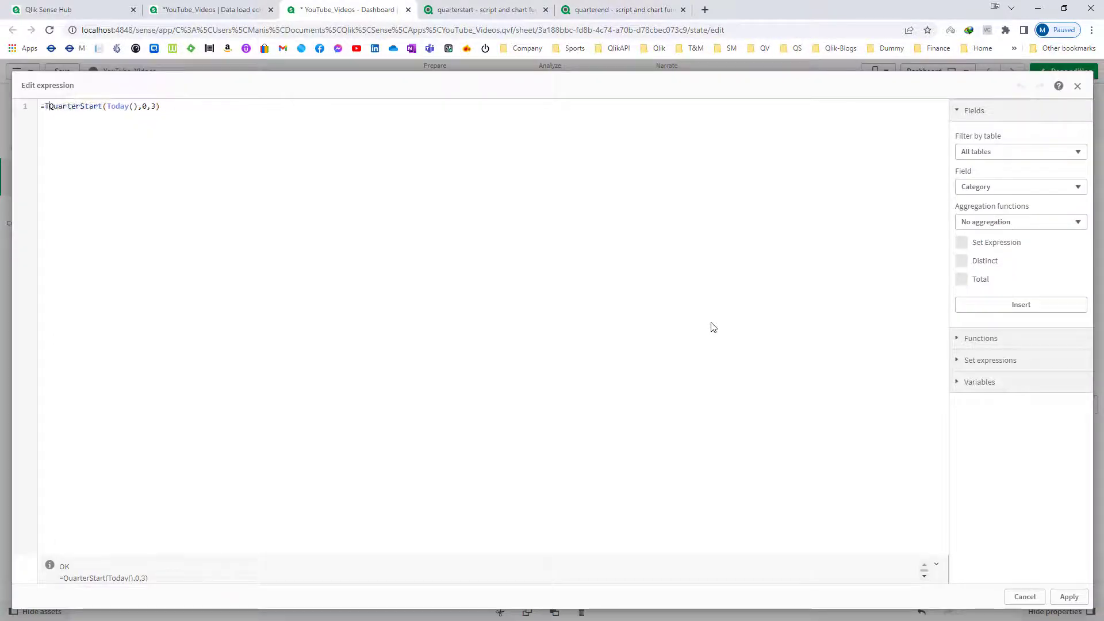
type("(")
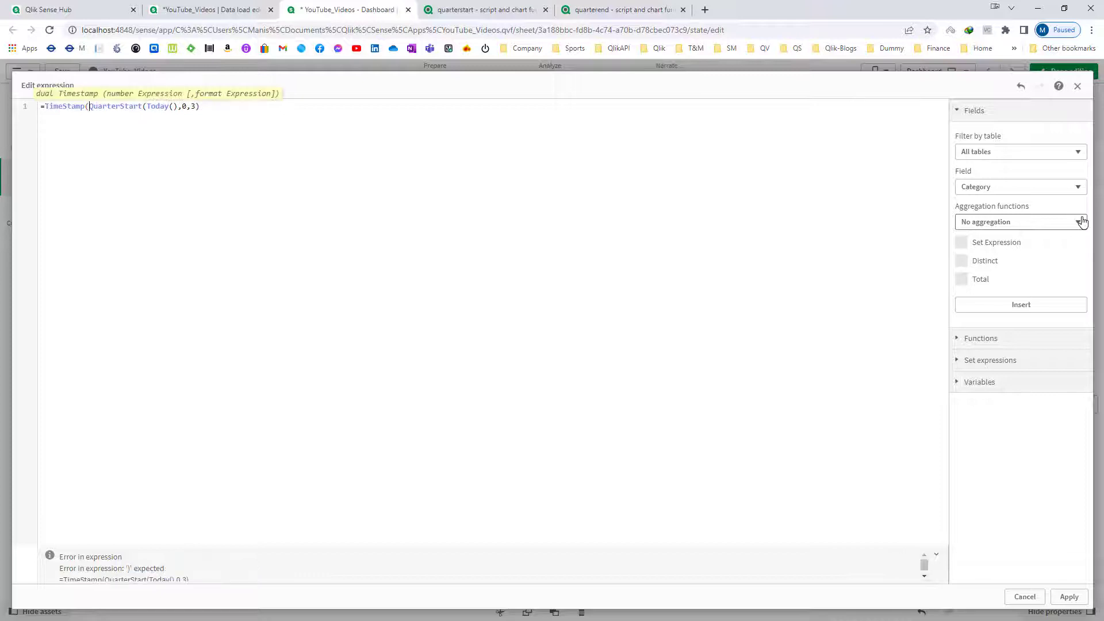
key("End")
type(")")
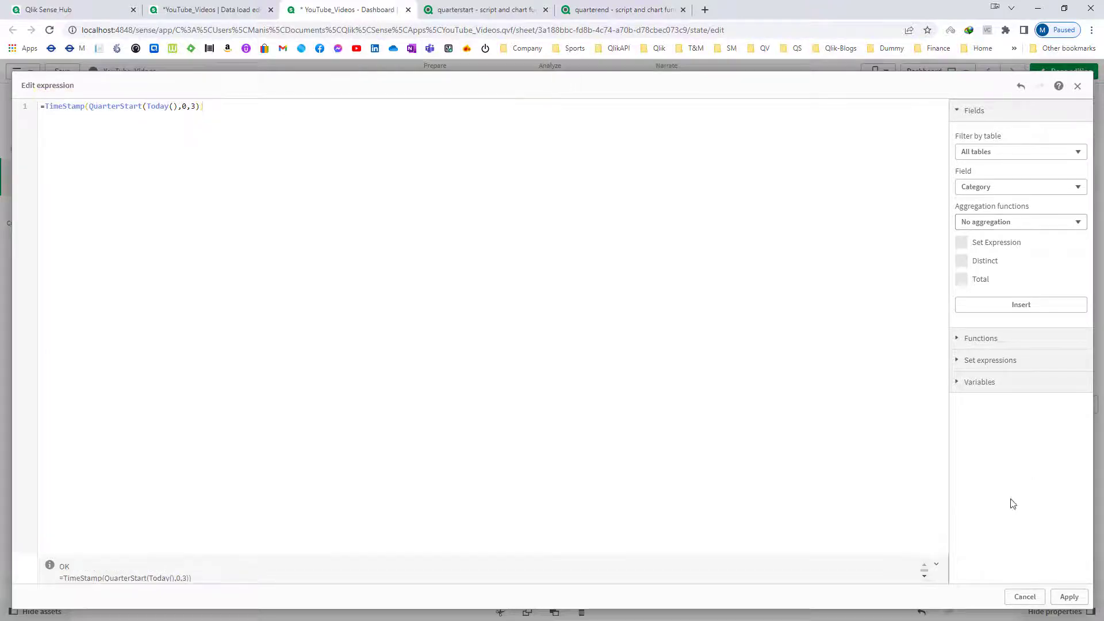
left_click(1064, 598)
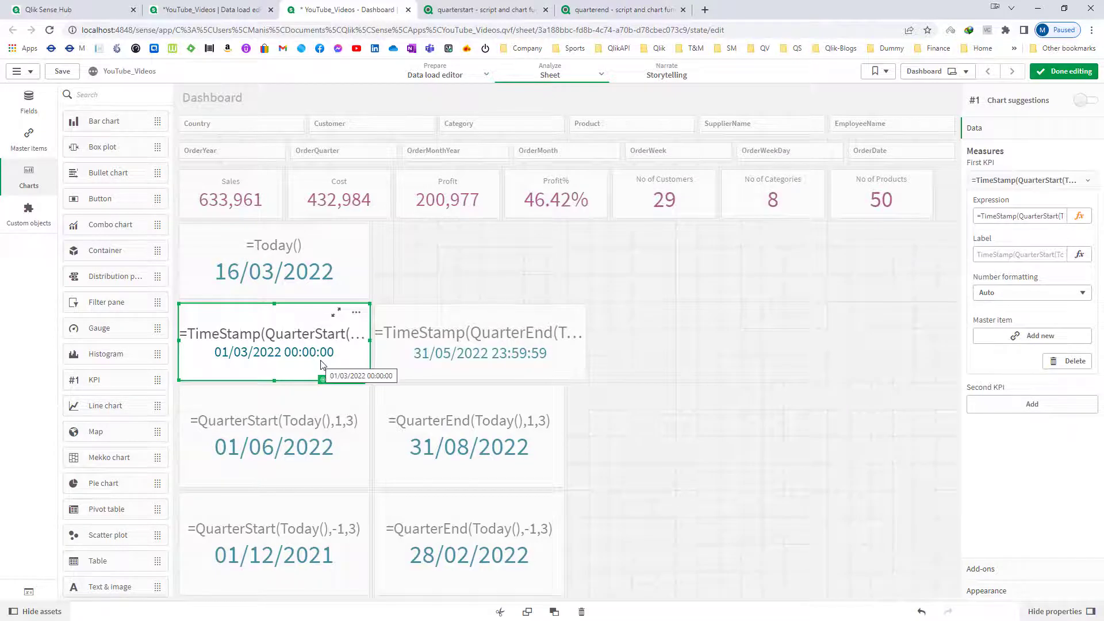
left_click(497, 363)
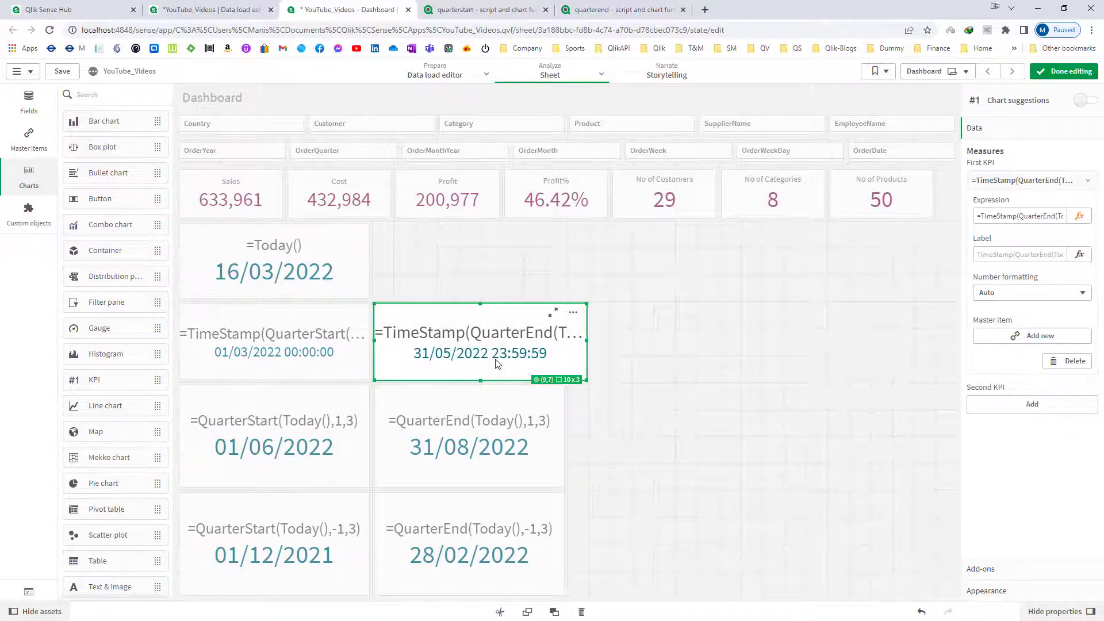
Step: Place a new table on the sheet with OrderDate as its first dimension
left_click_drag(109, 559, 735, 348)
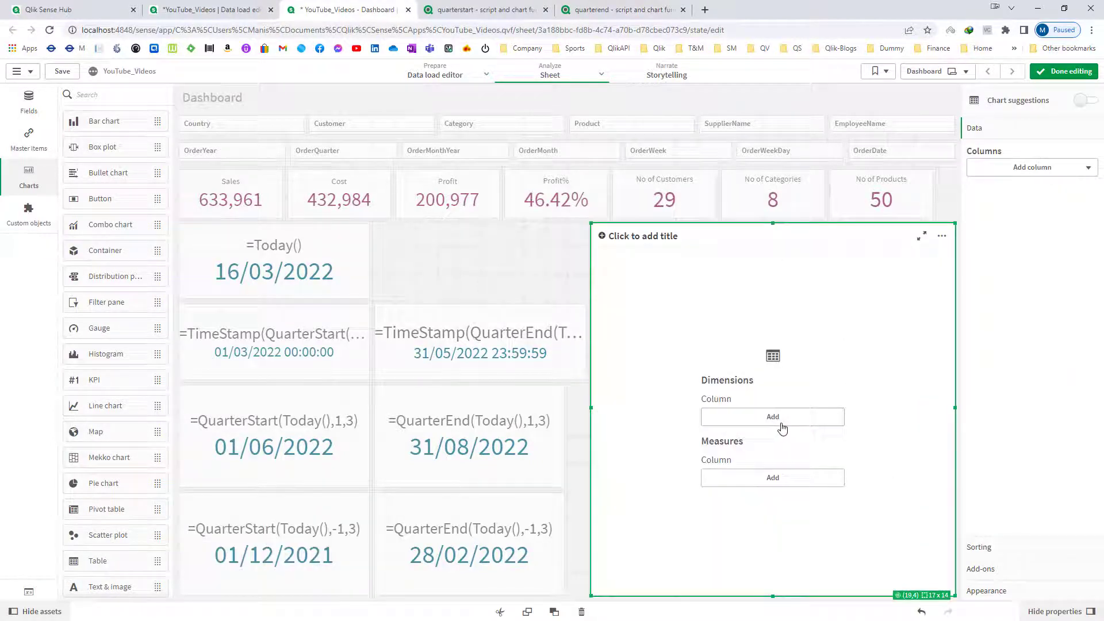
left_click(779, 424)
type("Order")
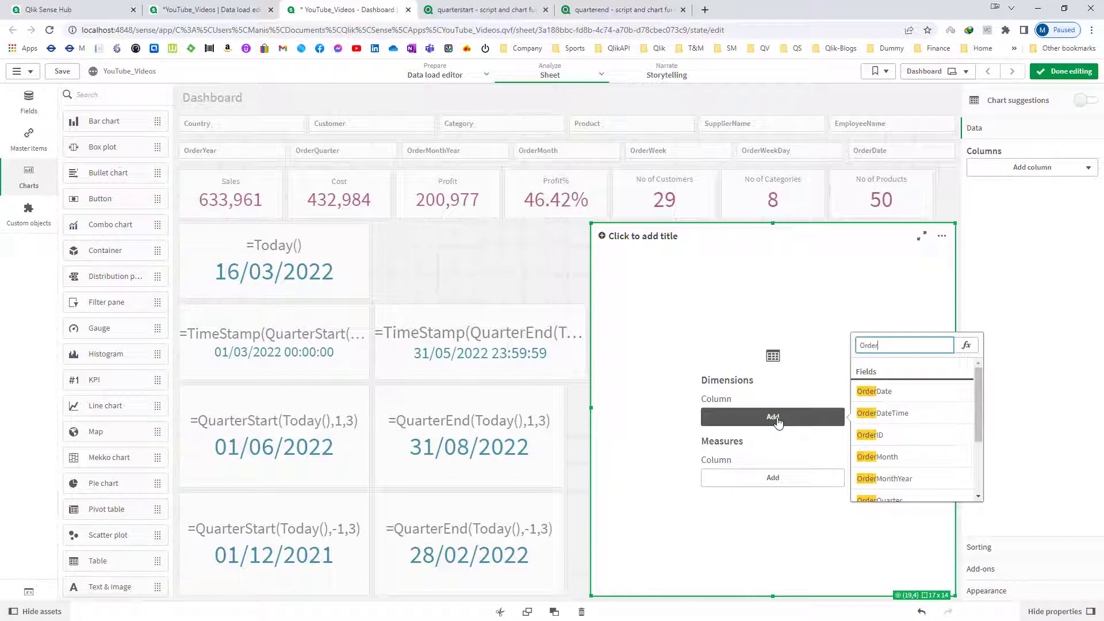
left_click(874, 391)
Step: Add a QuarterStart(OrderDate) measure column to the table
left_click(1021, 194)
left_click(1007, 244)
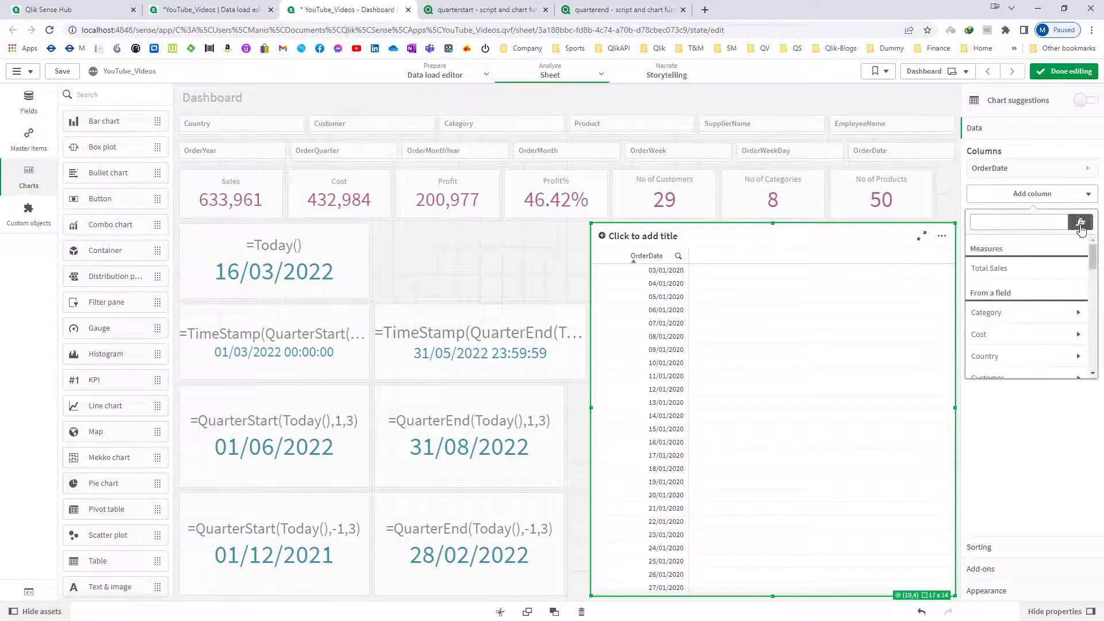
left_click(1080, 223)
type("Quarter")
key("Down")
key("Down")
key("Return")
type("(ORderD")
key("Return")
type(")")
key("ctrl+a")
key("ctrl+c")
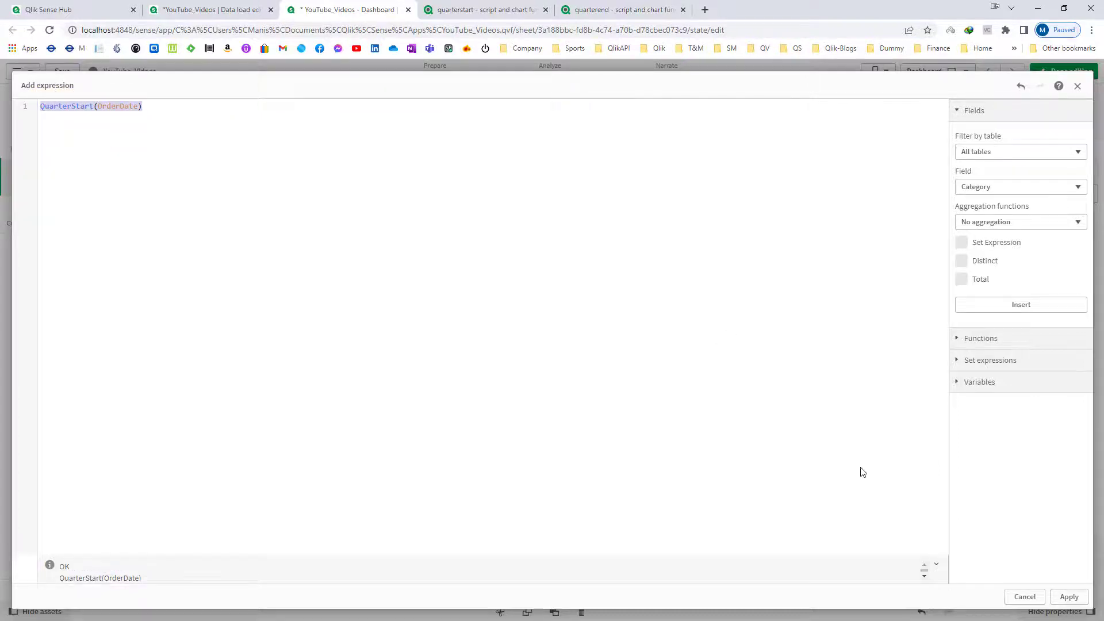
left_click(1069, 598)
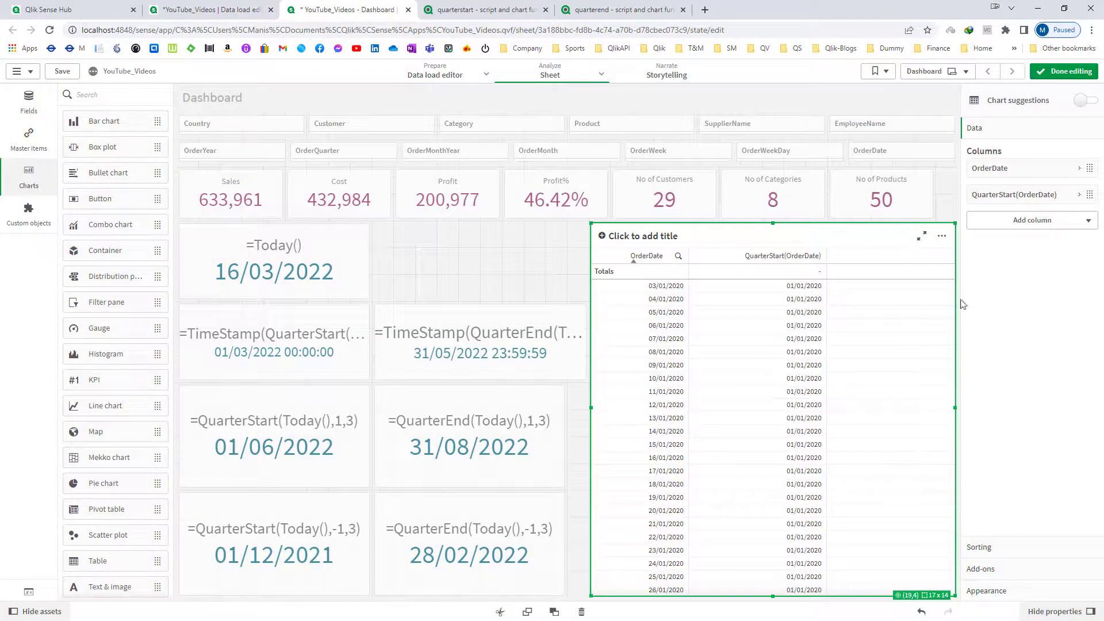
Step: Add a QuarterEnd(OrderDate) measure column to the table
left_click(1026, 221)
left_click(1018, 274)
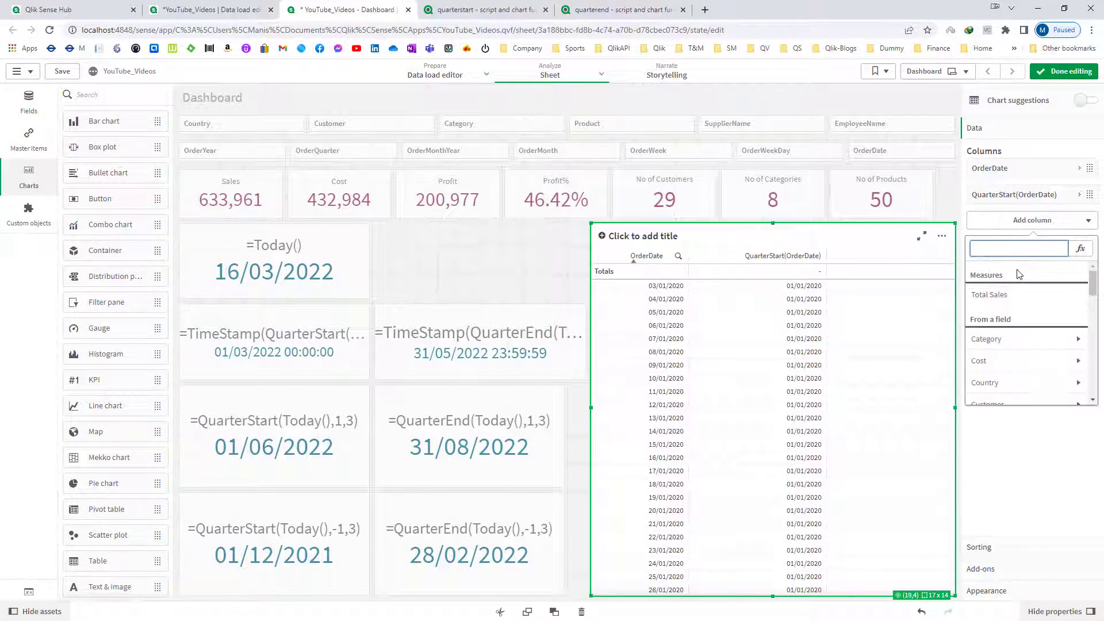
key("ctrl+v")
left_click_drag(997, 249, 1013, 249)
type("End")
key("Return")
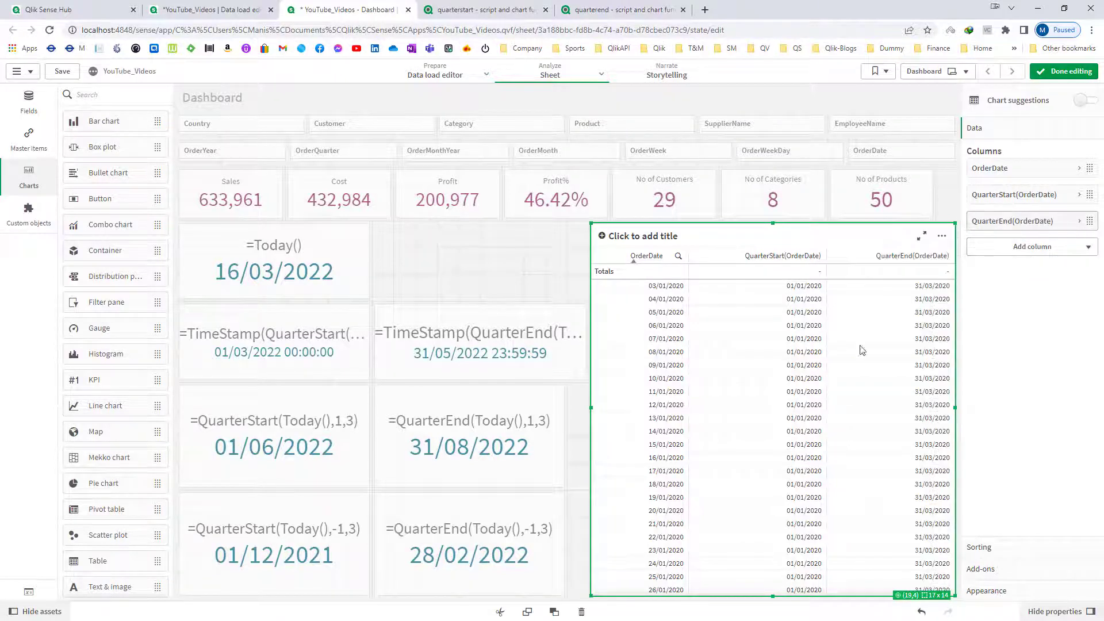
Step: Sort the table by OrderDate with the newest date first
left_click(1064, 72)
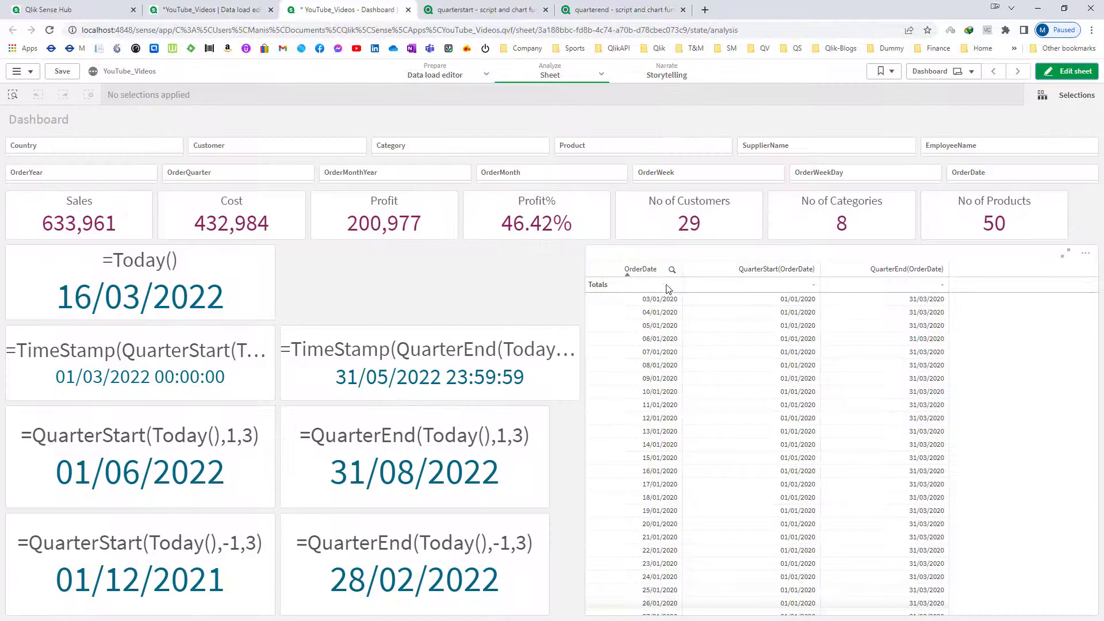
left_click(640, 270)
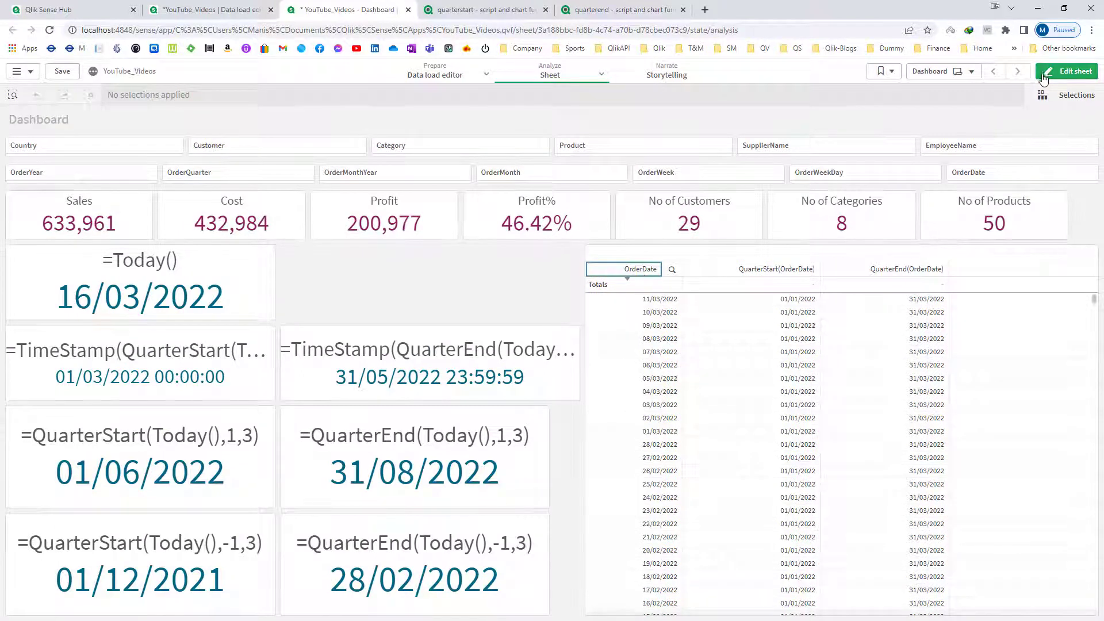
left_click(1043, 75)
left_click(1030, 370)
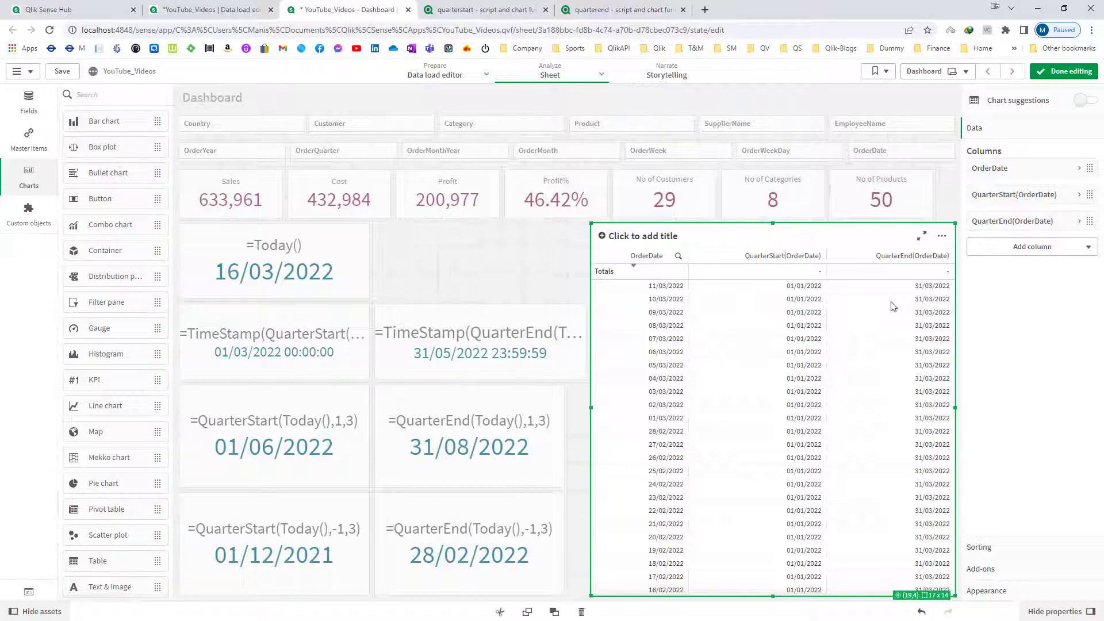
Step: In the load script, add QuarterStart(TempOrderDate) as OrderQuarterStart below the OrderDate line
left_click(216, 10)
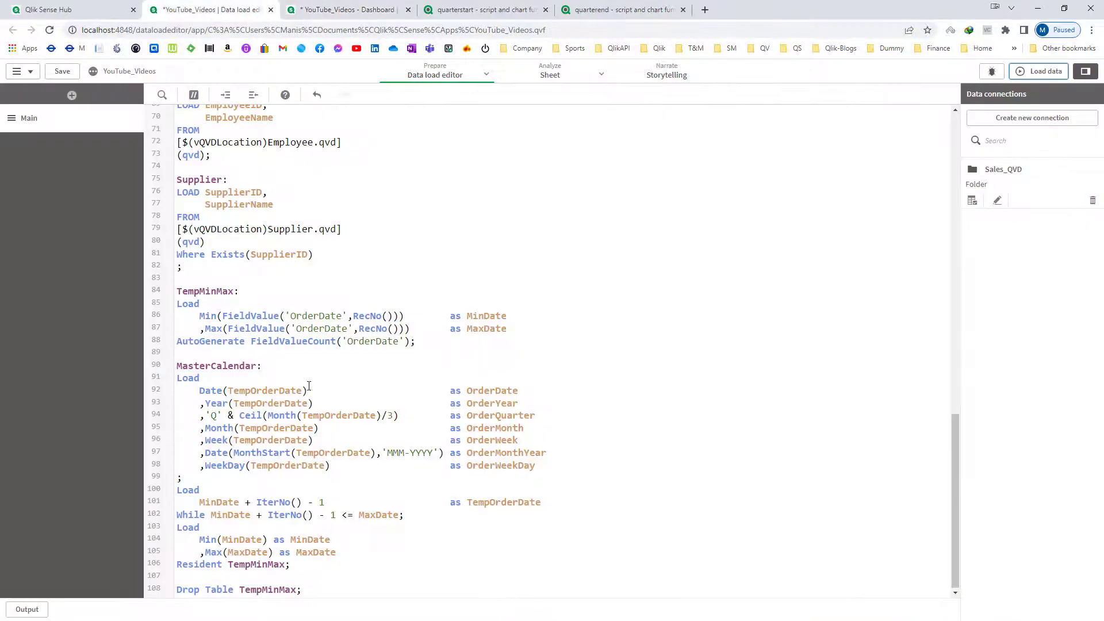
left_click(519, 402)
double_click(255, 394)
left_click(526, 394)
key("Return")
type("mQuar")
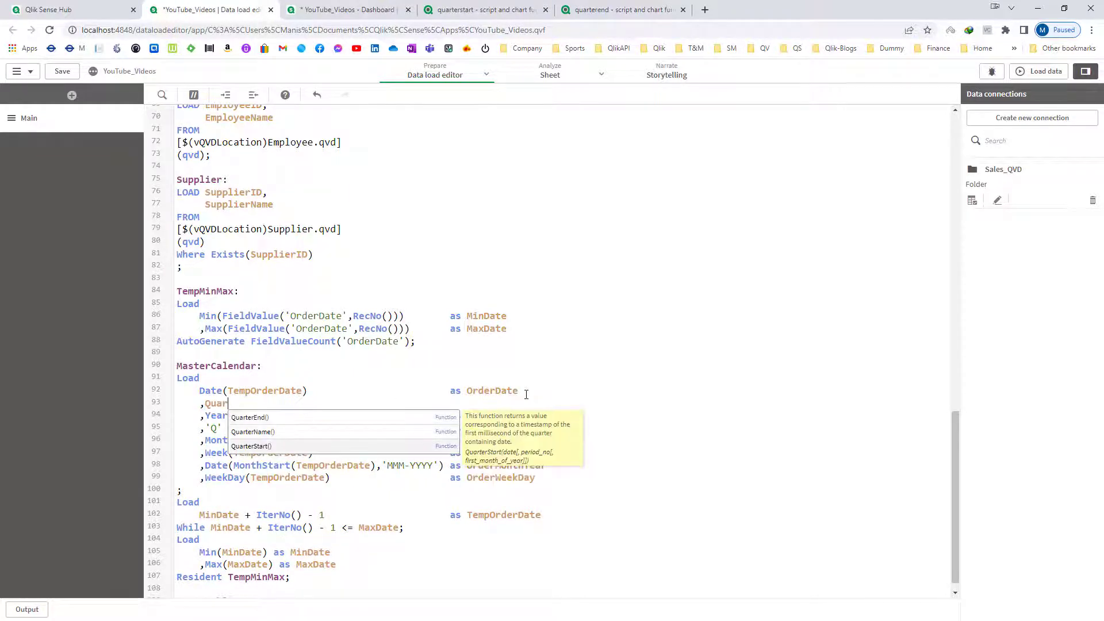
key("Return")
type("TempOrderDate)                as OrderQuarterStart")
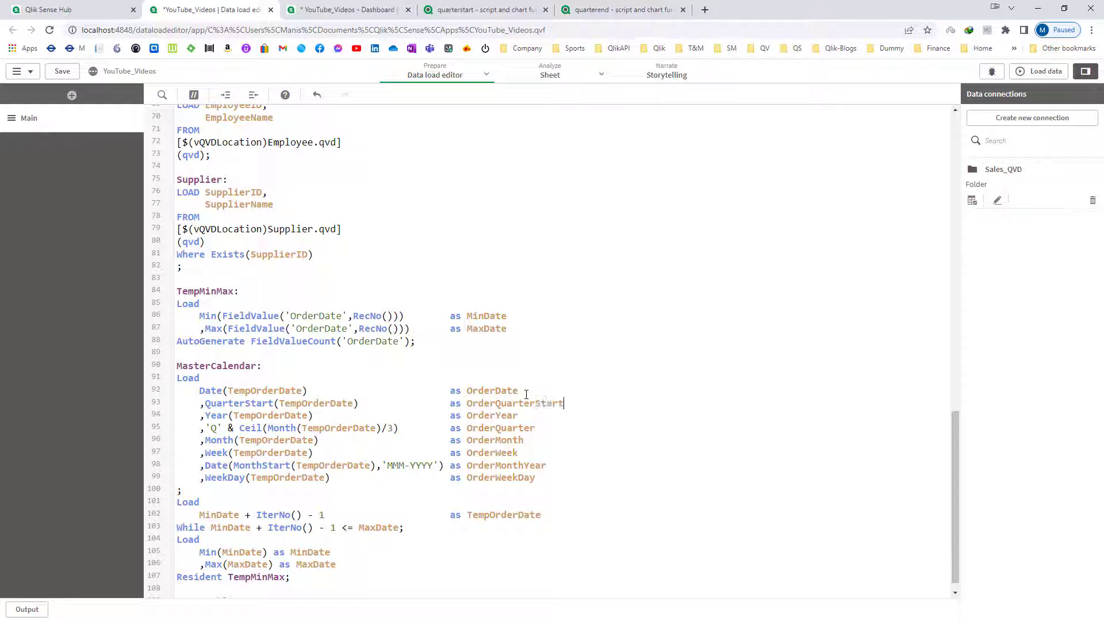
Step: Duplicate that line as QuarterEnd(TempOrderDate) as OrderQuarterEnd and load the data
key("shift+Down")
key("ctrl+c")
key("Left")
key("ctrl+v")
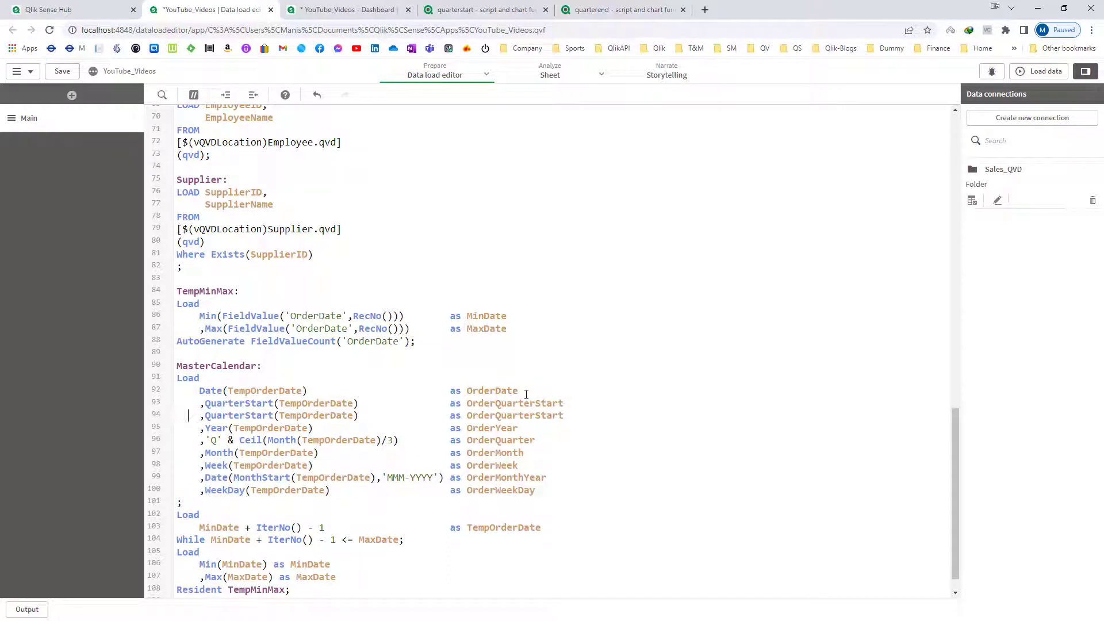
key("shift+Right")
key("shift+Right")
key("shift+Right")
key("shift+Right")
key("shift+Right")
key("BackSpace")
type("End")
key("End")
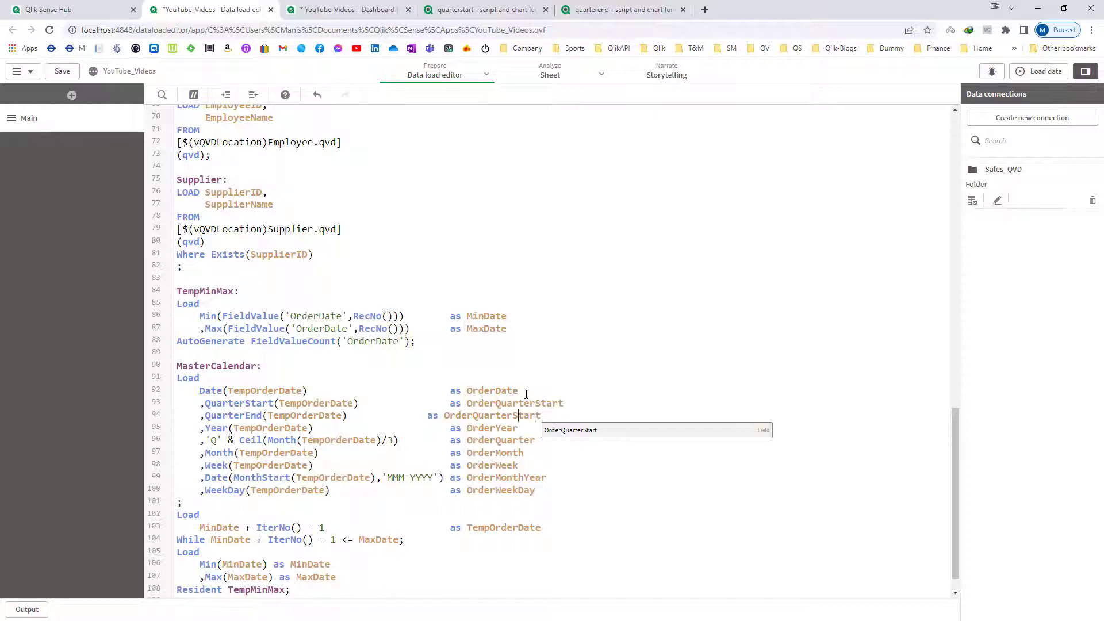
key("shift+Left")
key("shift+Left")
key("shift+Left")
key("shift+Left")
key("shift+Left")
key("BackSpace")
type("End")
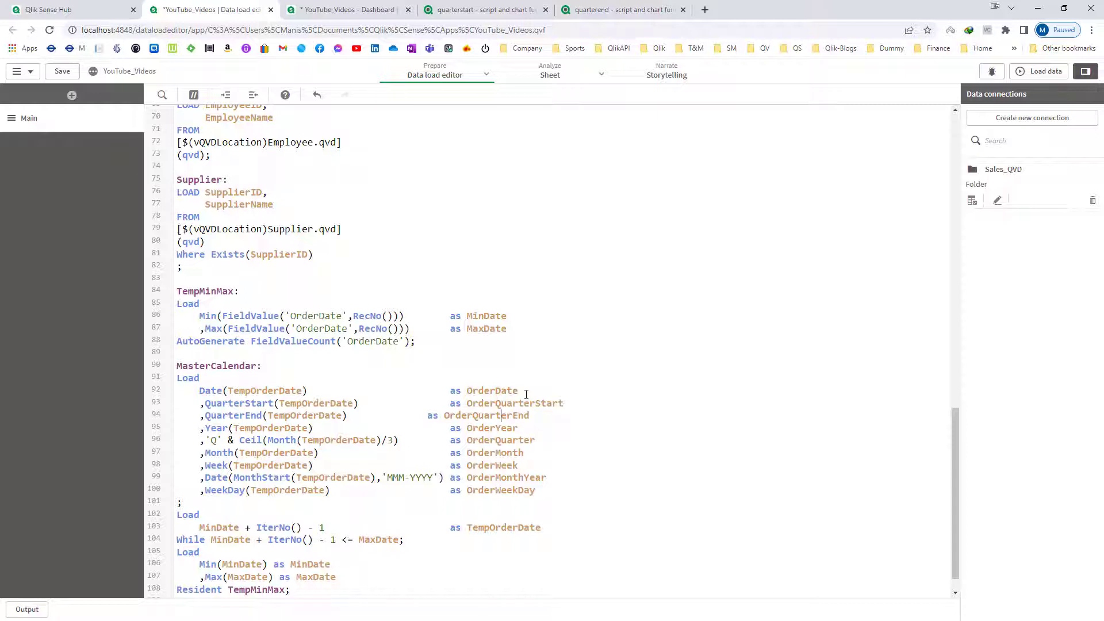
key("Left")
left_click(1037, 71)
Step: Add the OrderQuarterStart and OrderQuarterEnd fields as table columns and exit edit mode
left_click(352, 10)
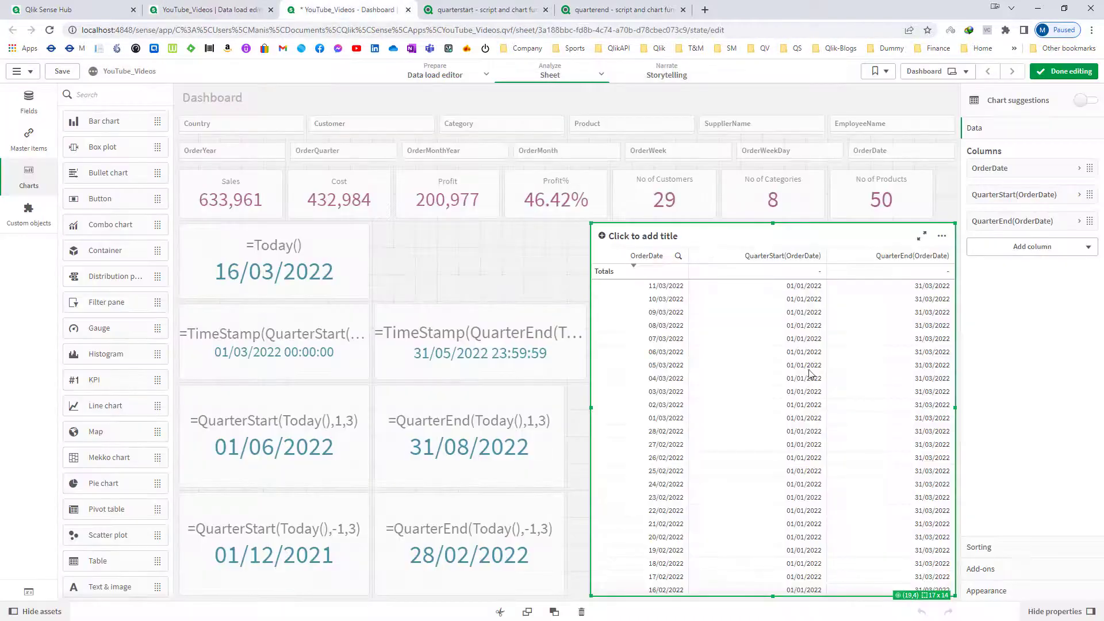
left_click(105, 96)
type("QUar")
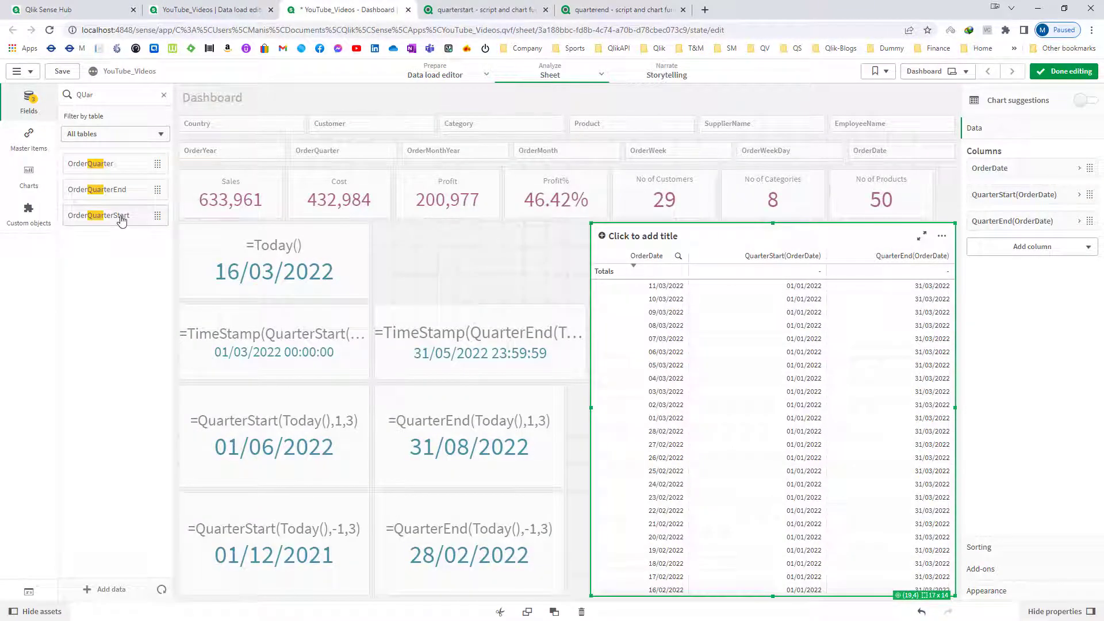
left_click_drag(119, 217, 158, 256)
left_click_drag(123, 189, 783, 381)
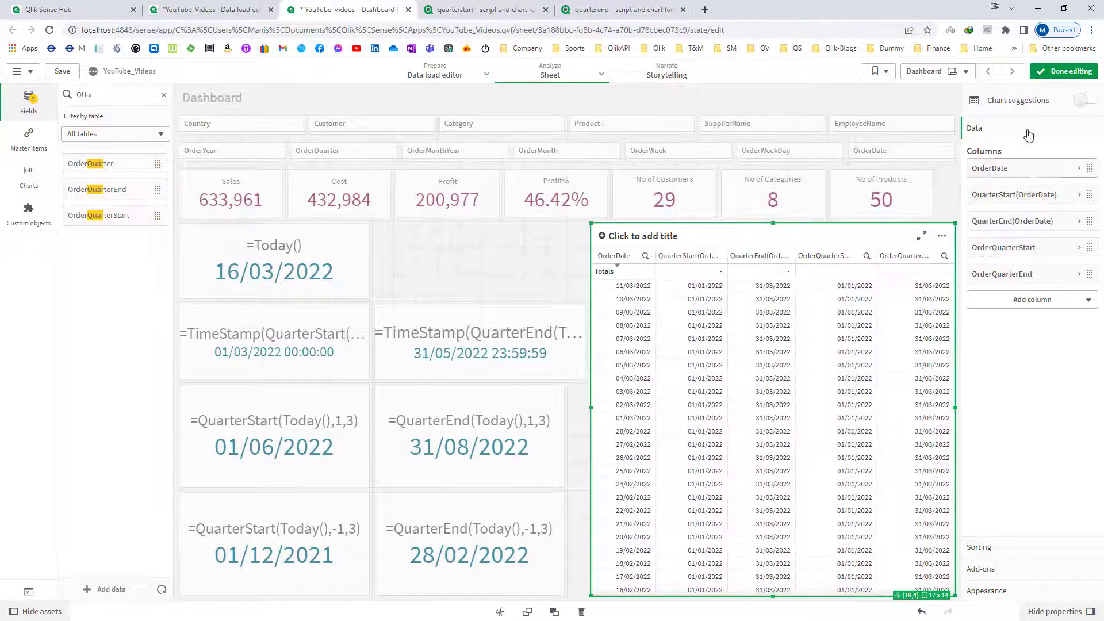
left_click(1072, 71)
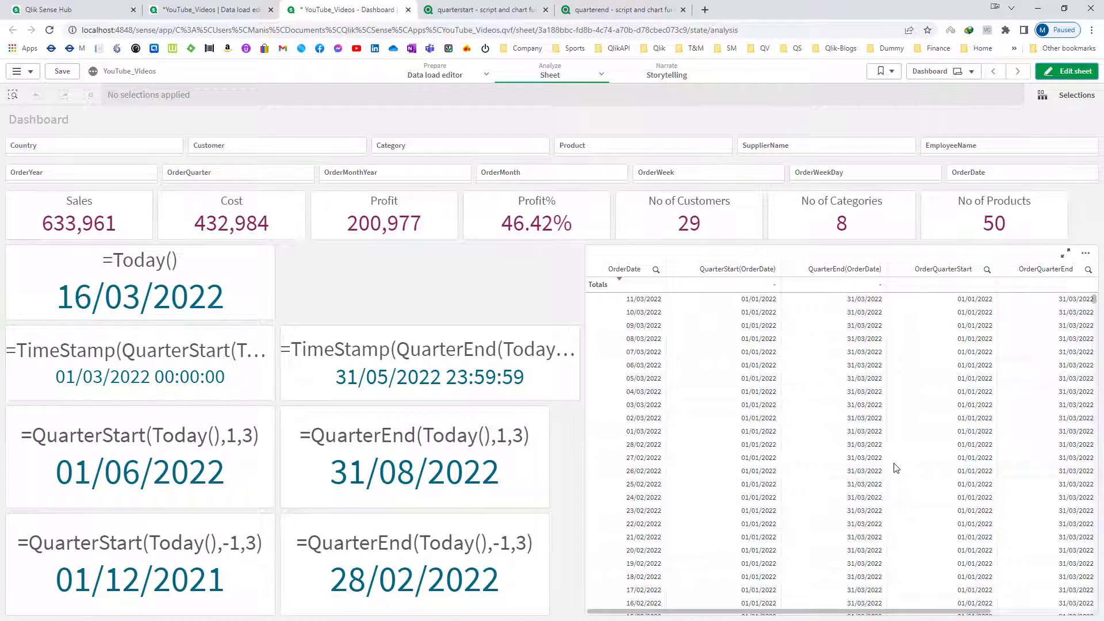